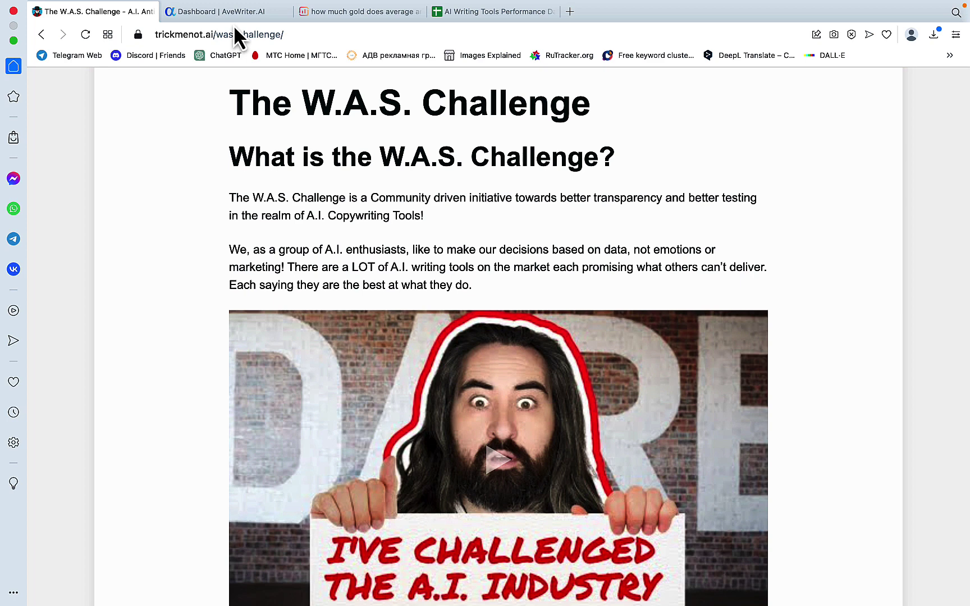
Run Outline Builder on 'how much gold does average american own' with the AI outline included.
click(227, 13)
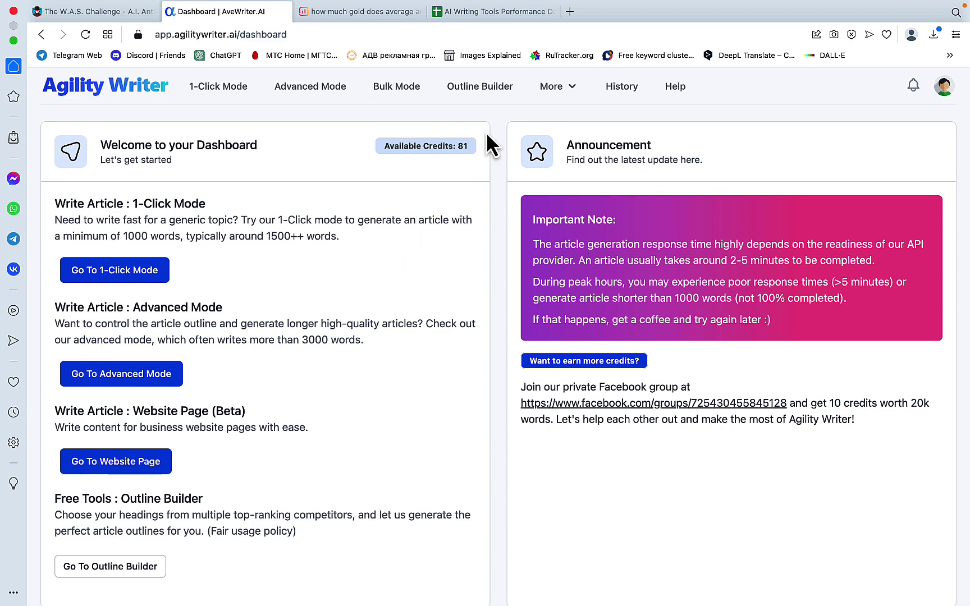
click(483, 94)
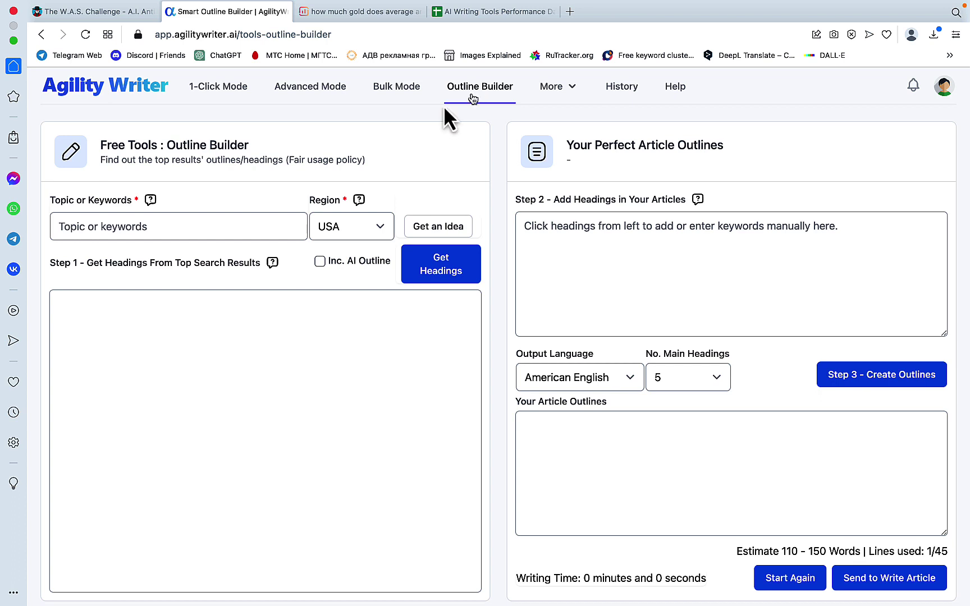
click(138, 228)
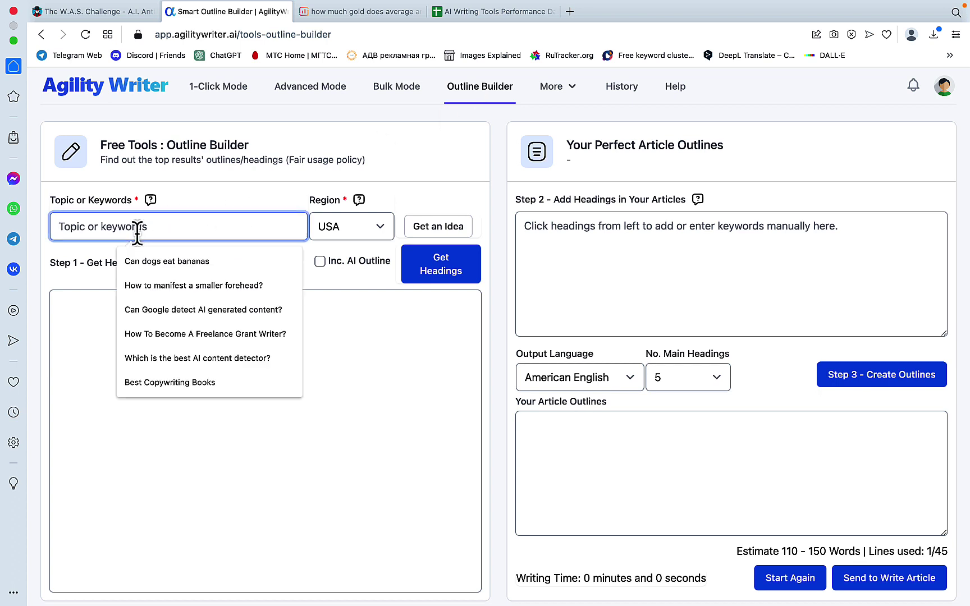
text(how much gold does average american own)
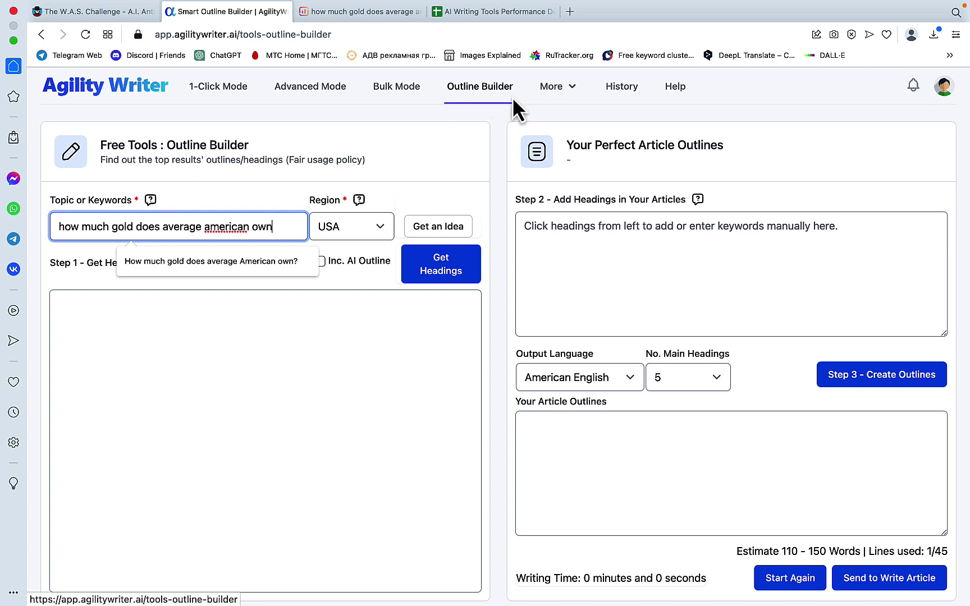
click(359, 283)
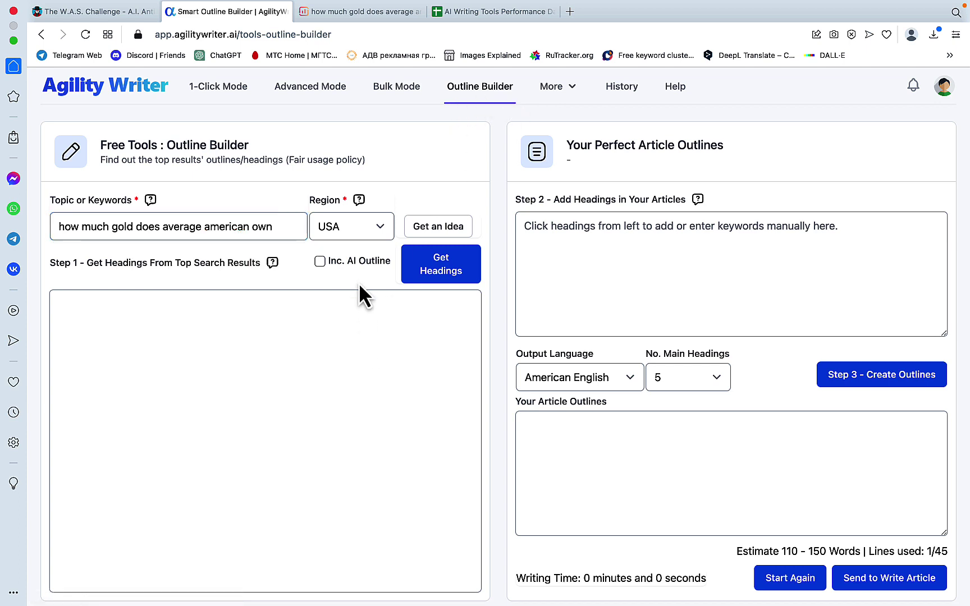
click(320, 262)
click(447, 267)
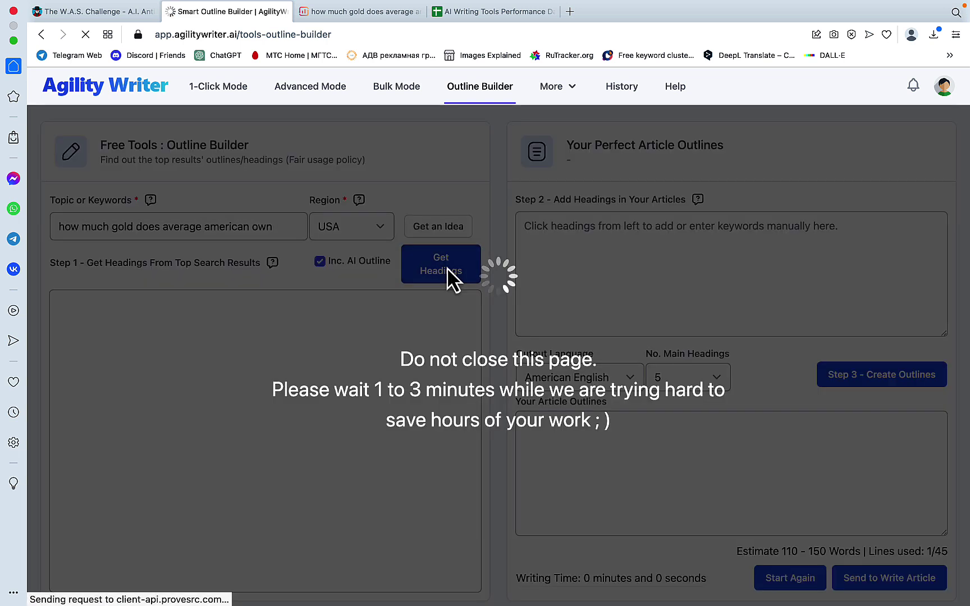
View the 'And the WINNER IS>>' sheet in the AI writing tools performance spreadsheet.
click(465, 13)
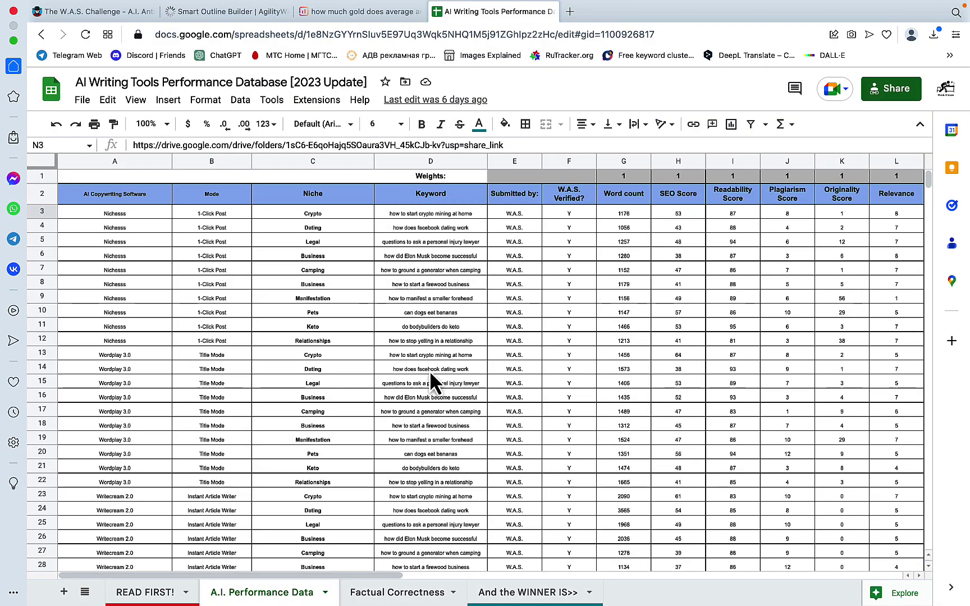
scroll(430, 371, down, 10)
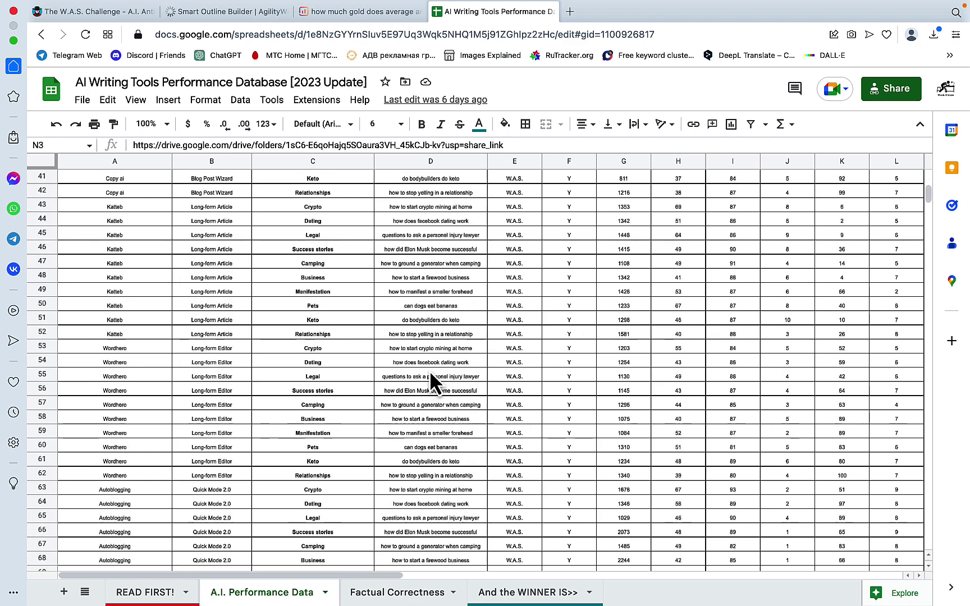
scroll(431, 375, down, 17)
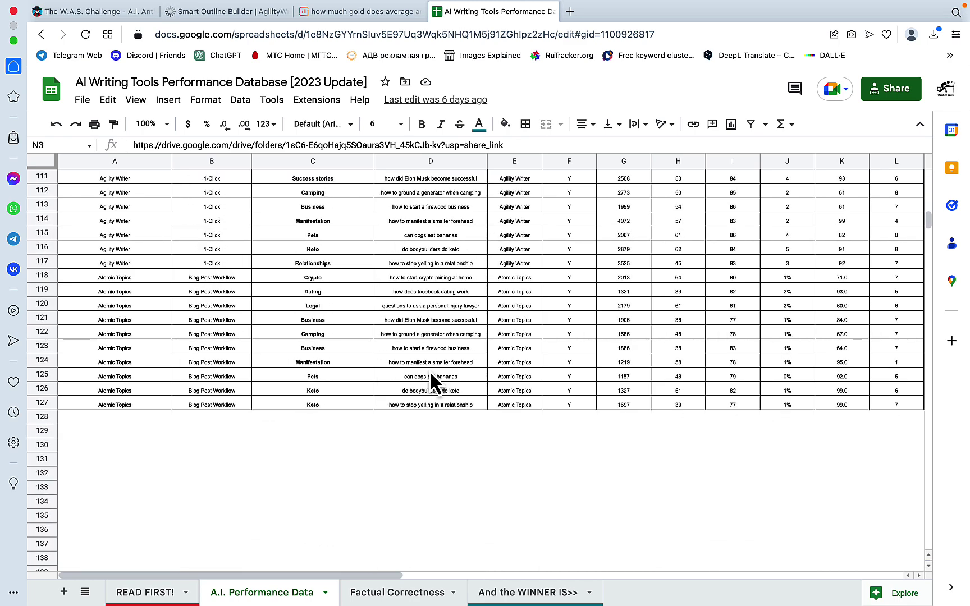
click(505, 591)
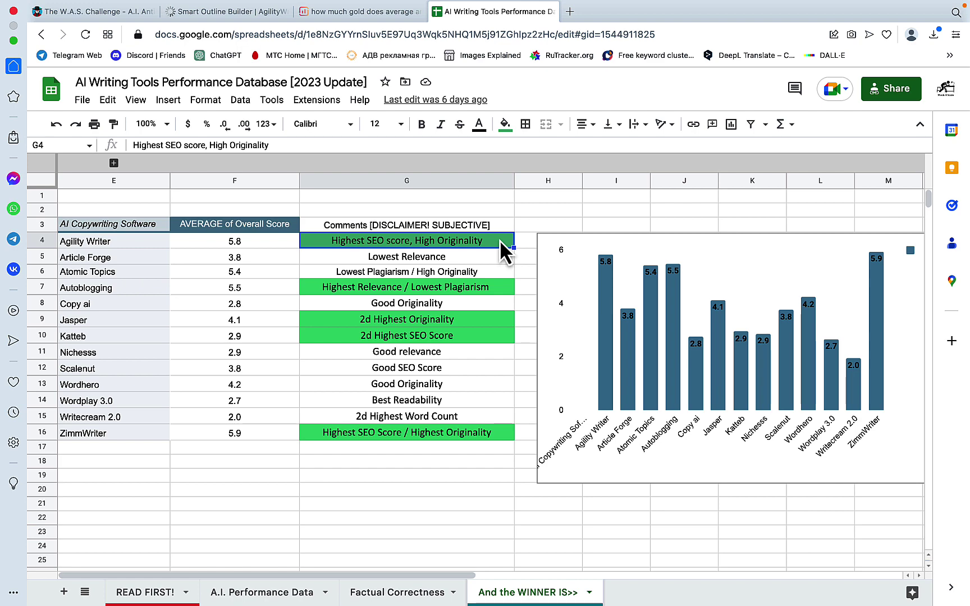
Inspect the Factual Correctness scores in D2:D3 and D6, and the D7 average formula.
click(384, 590)
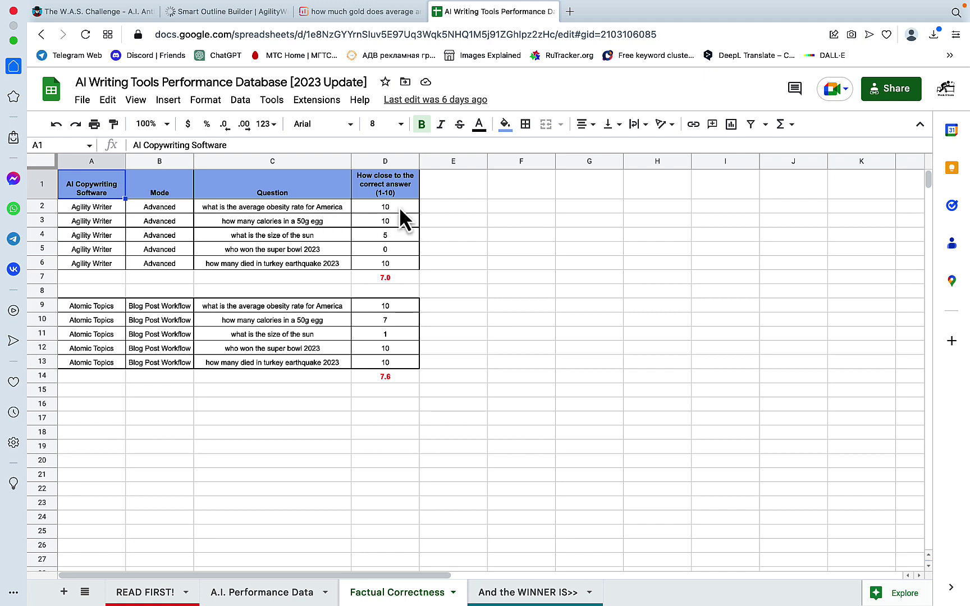
drag(396, 206, 396, 229)
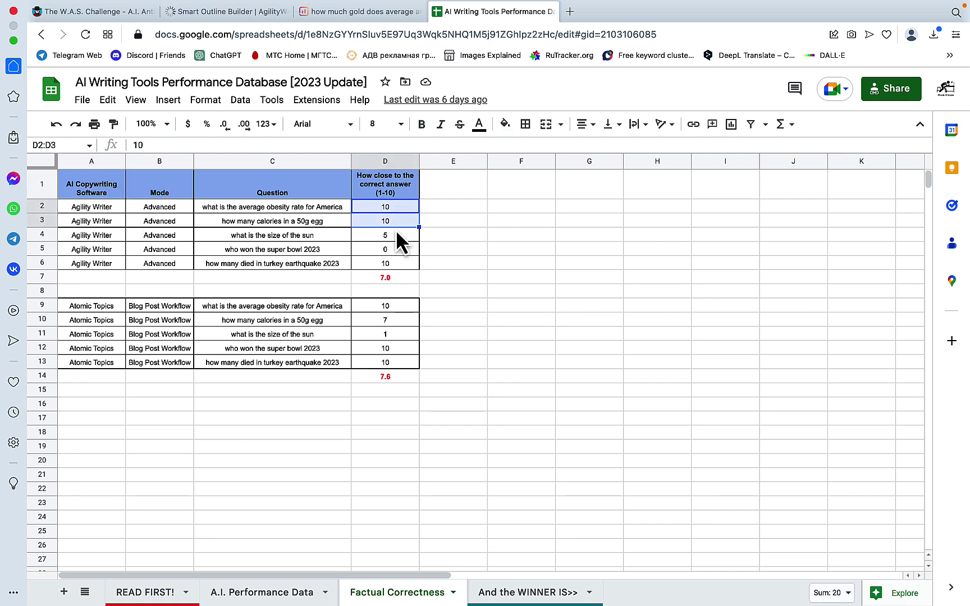
click(392, 263)
click(389, 279)
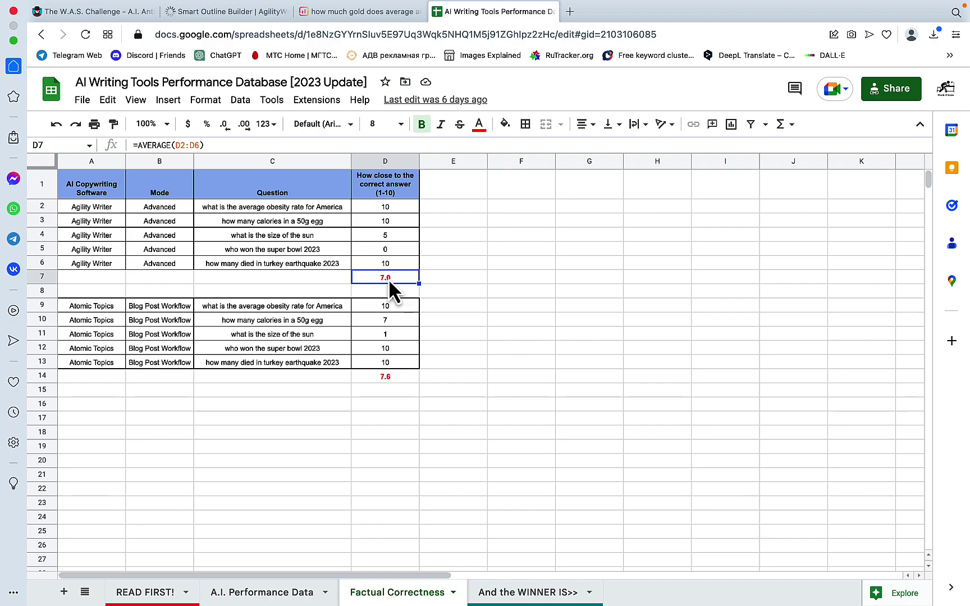
Return to the A.I. Performance Data sheet and find its Drive folder links.
click(249, 593)
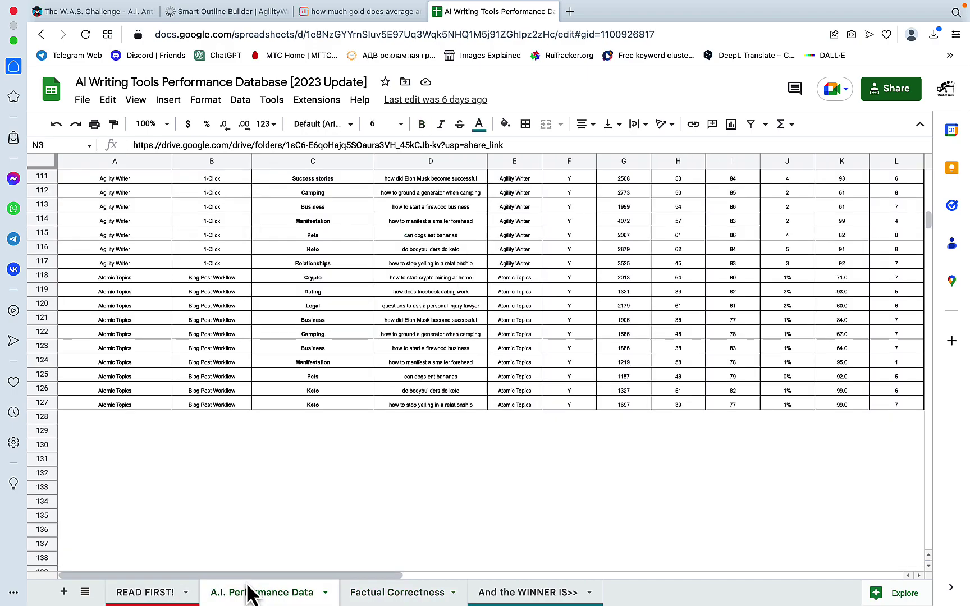
scroll(521, 344, up, 10)
scroll(521, 344, right, 10)
scroll(689, 308, left, 8)
scroll(690, 308, right, 3)
Preview the Facebook dating document in the A.I. Outputs [2023] folder, then return to Outline Builder.
click(752, 325)
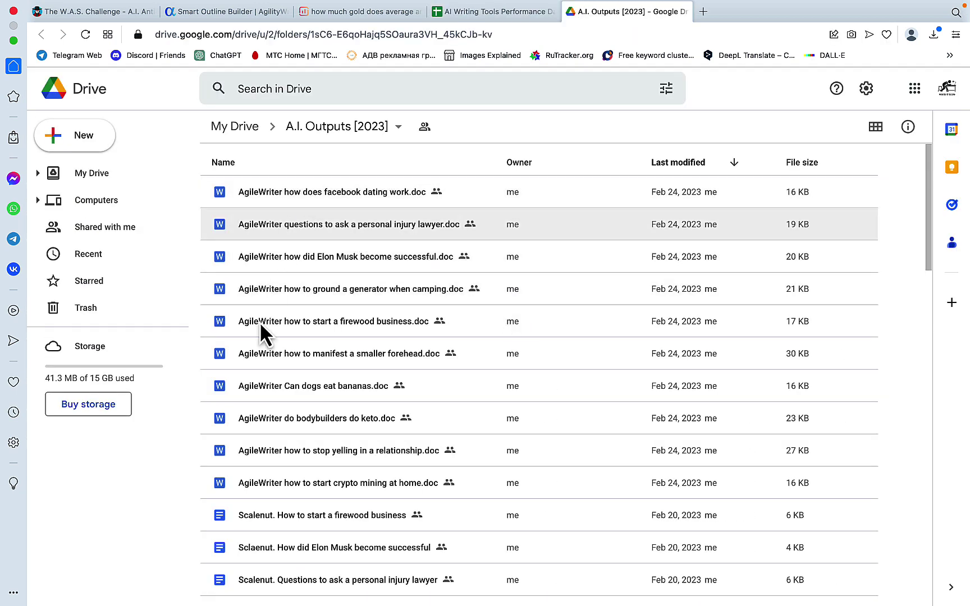
click(304, 200)
double_click(303, 199)
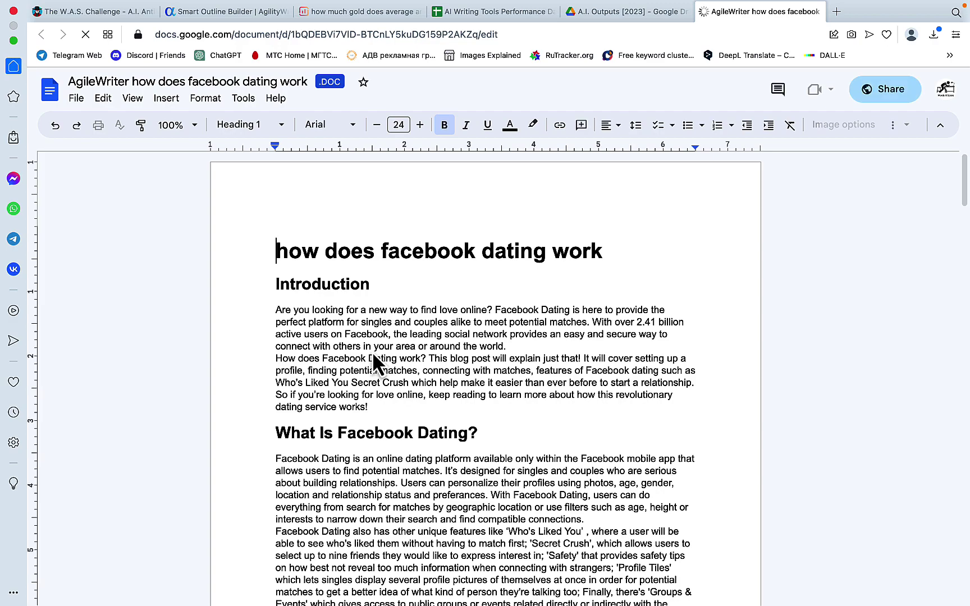
scroll(373, 352, down, 10)
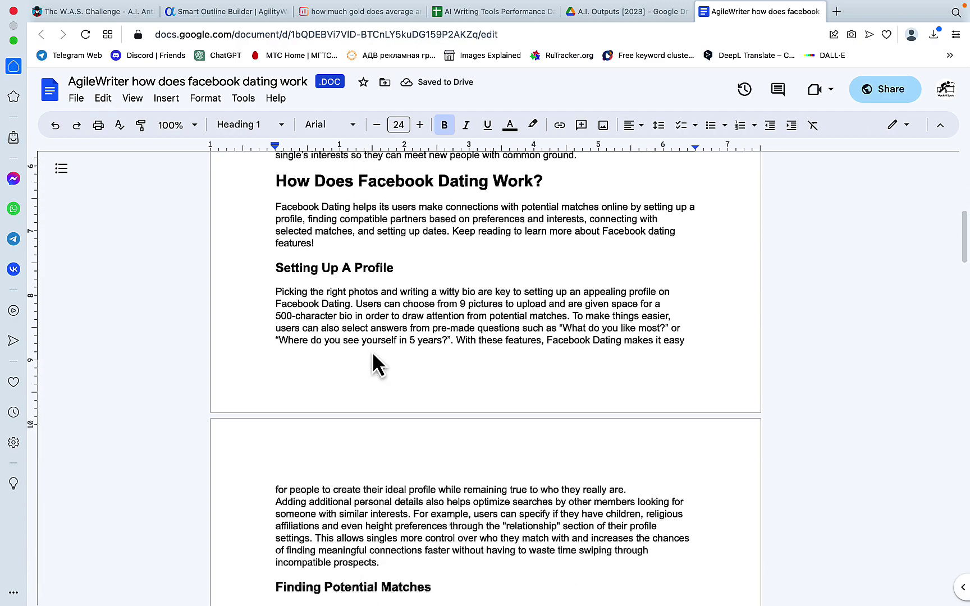
click(703, 12)
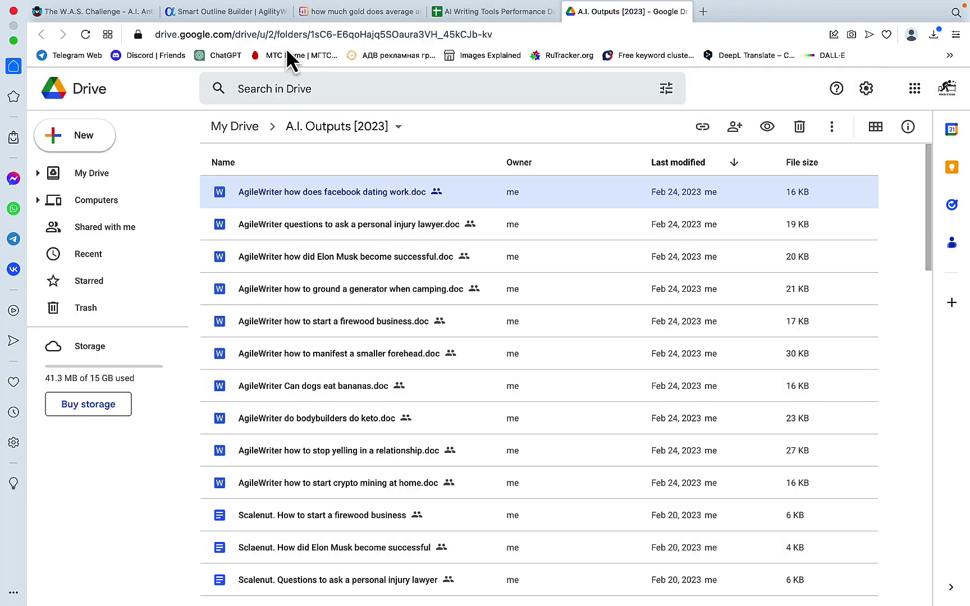
click(239, 9)
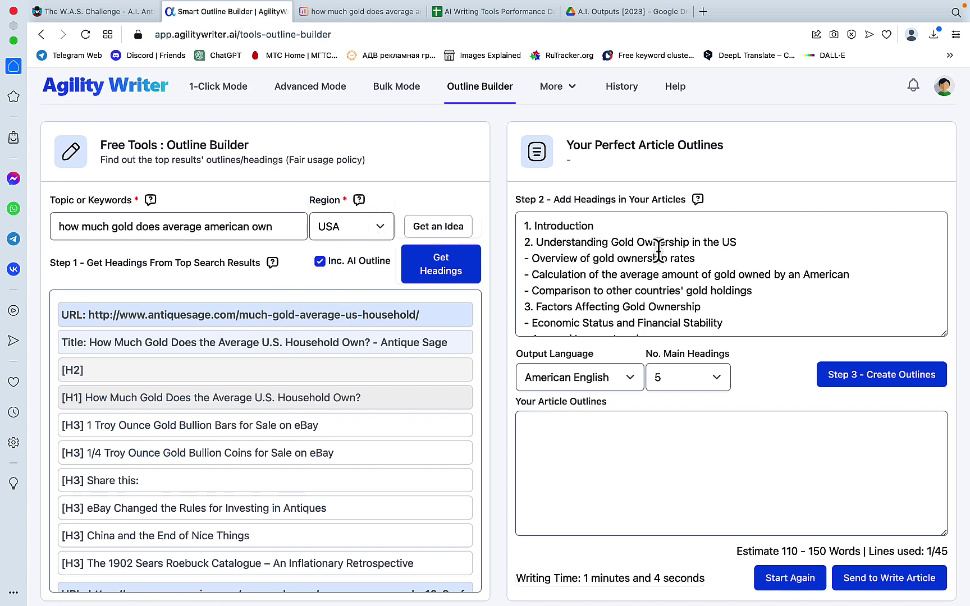
Browse the Step 1 search-result headings and add the U.S. household gold-ownership heading.
drag(298, 226, 54, 220)
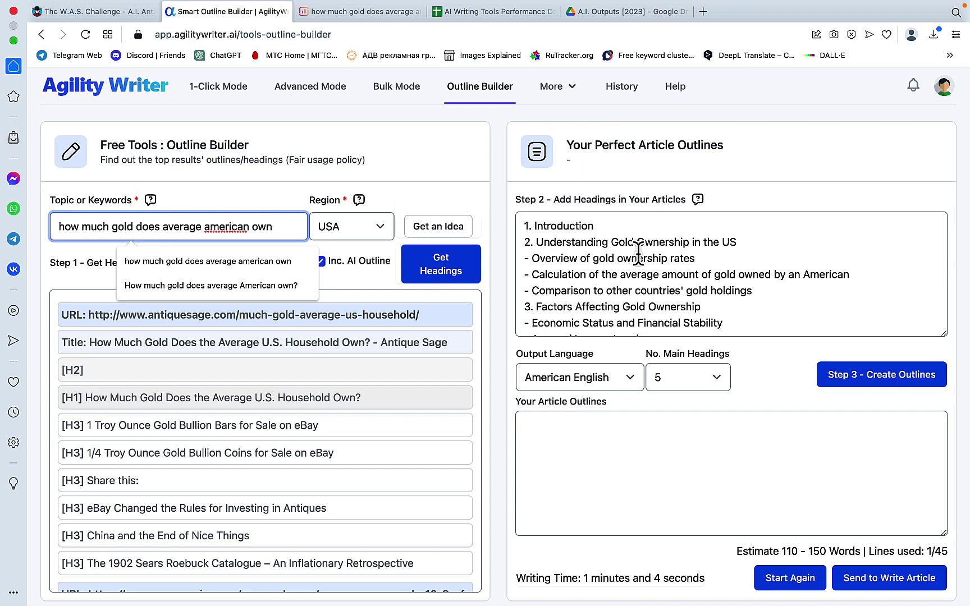
scroll(637, 253, down, 1)
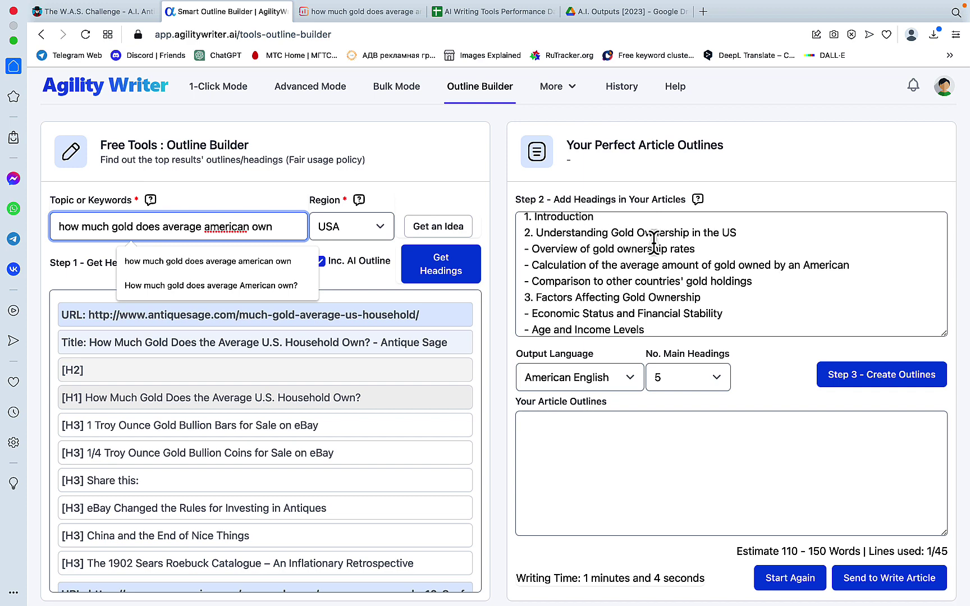
scroll(722, 247, down, 2)
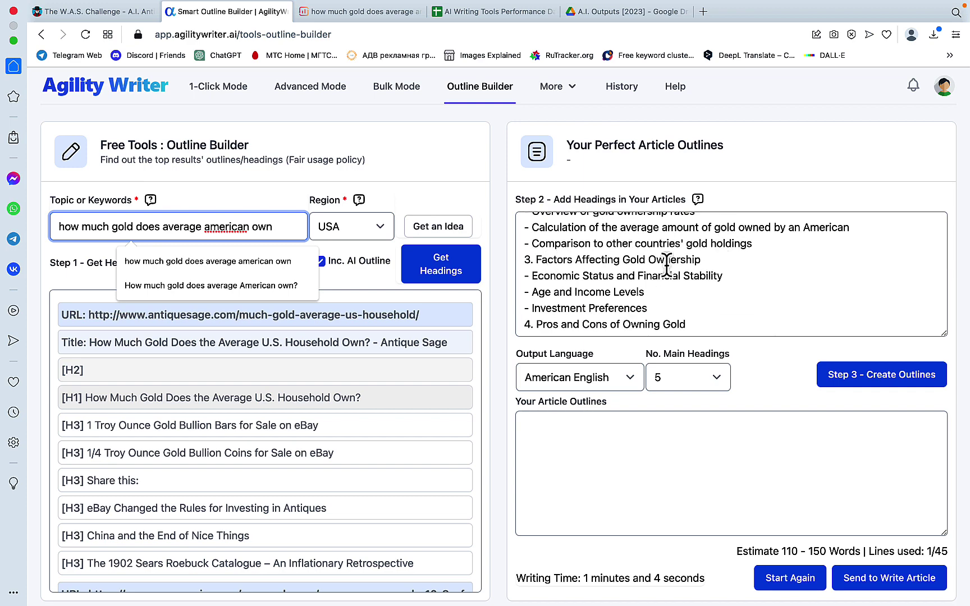
scroll(697, 267, down, 3)
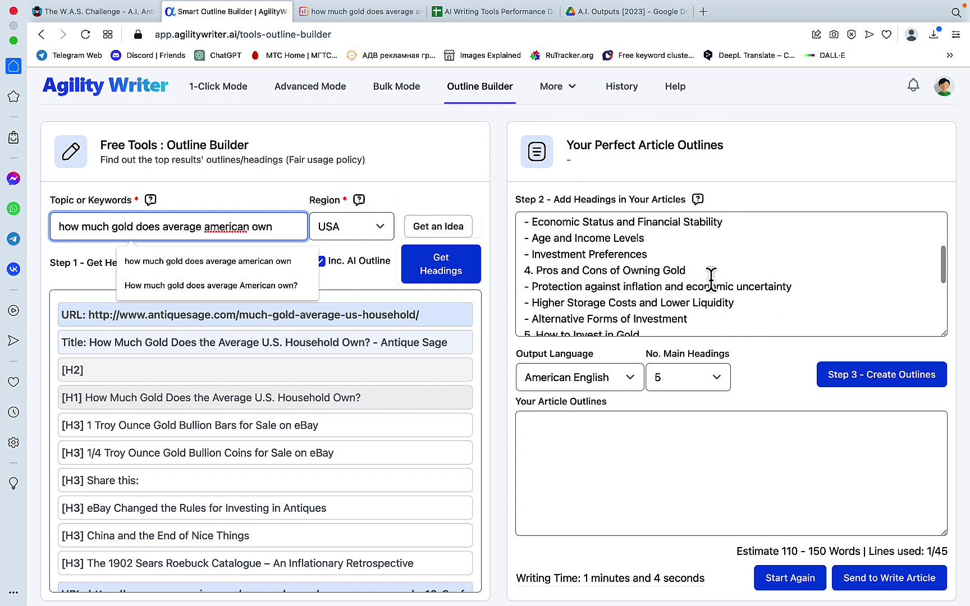
scroll(711, 279, down, 8)
click(301, 386)
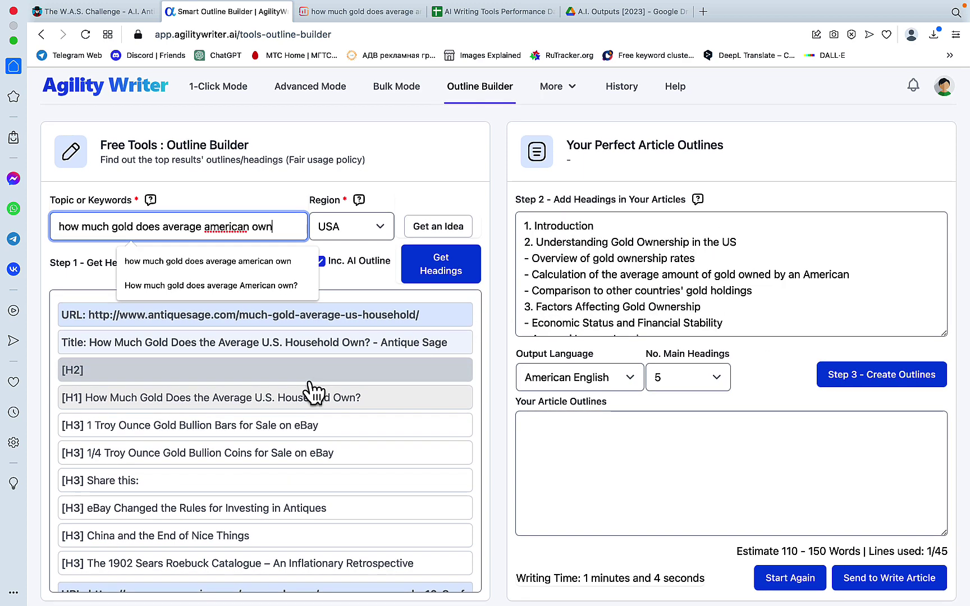
scroll(314, 393, down, 3)
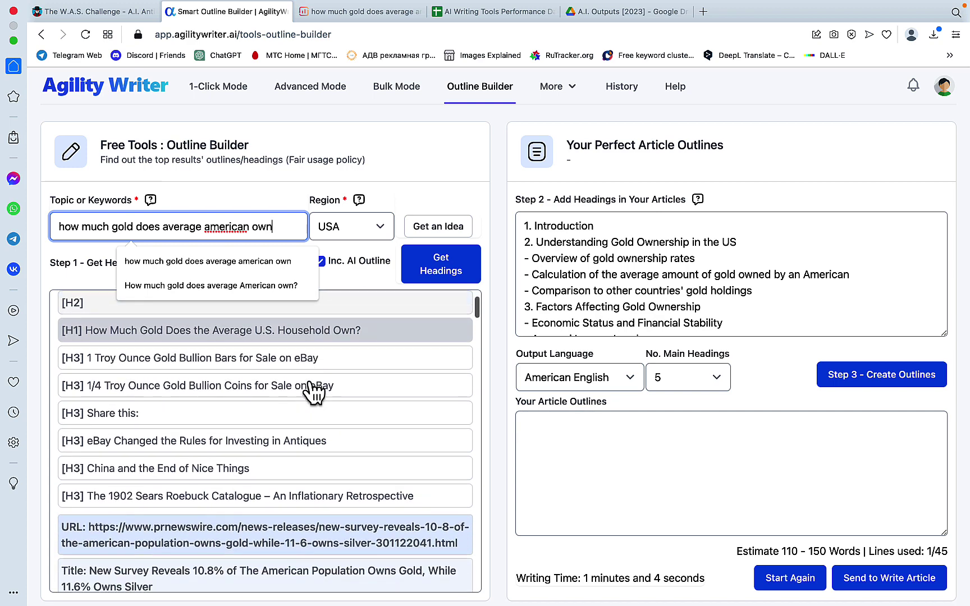
scroll(173, 509, up, 2)
scroll(172, 496, down, 2)
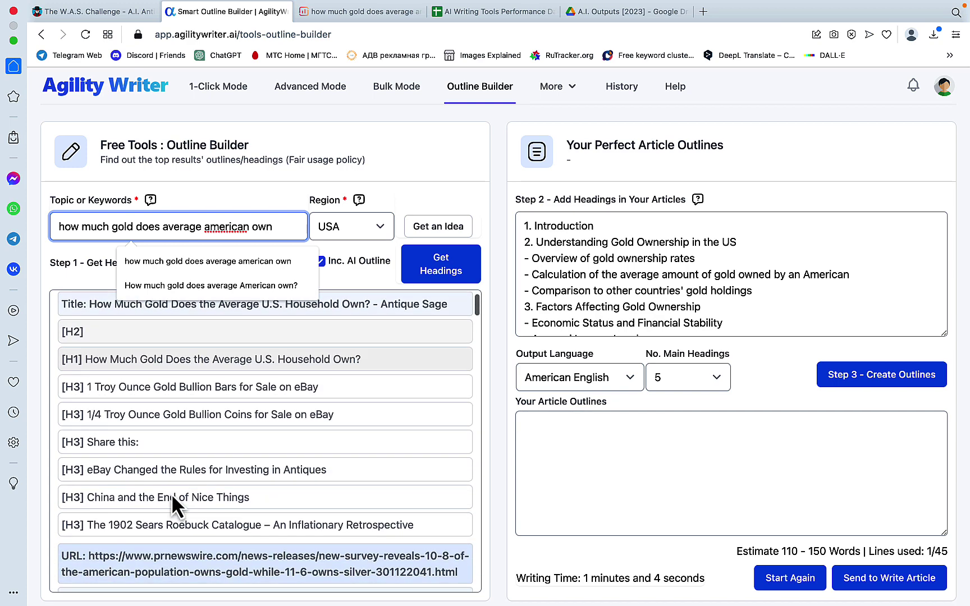
scroll(176, 501, up, 2)
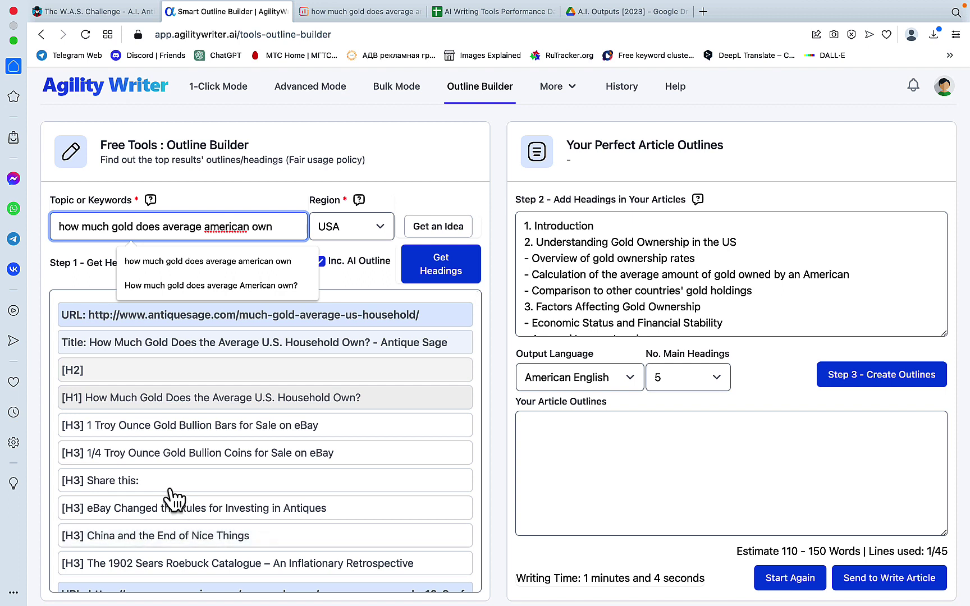
click(138, 401)
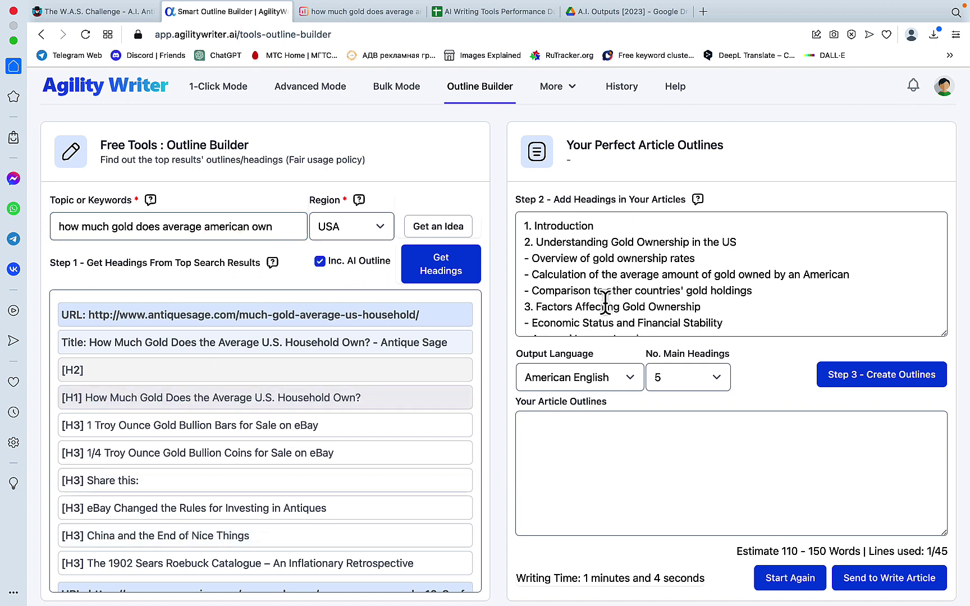
Append the survey headline saying 10.8% of Americans own gold to the headings.
scroll(646, 276, down, 5)
scroll(647, 276, down, 3)
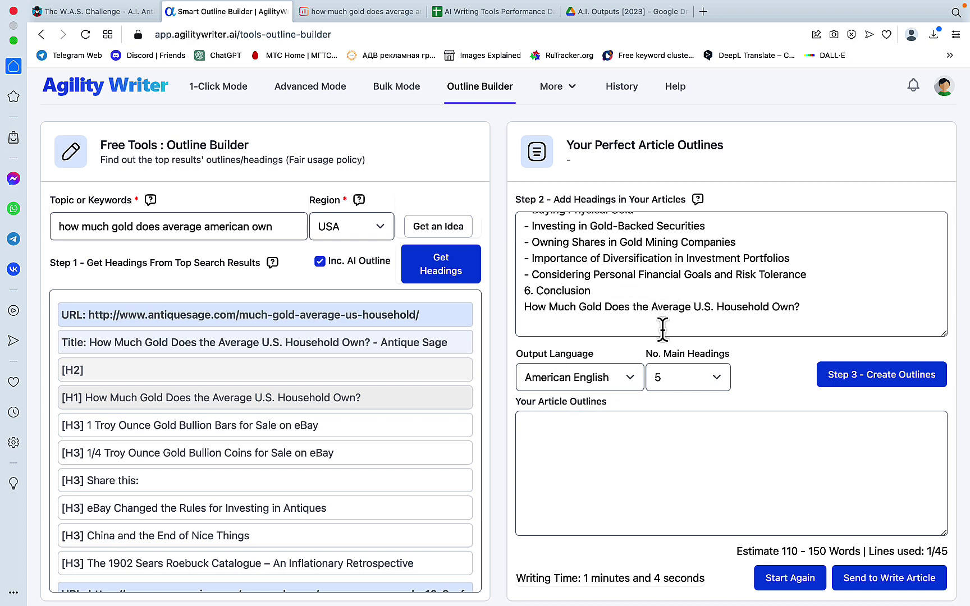
scroll(238, 457, down, 5)
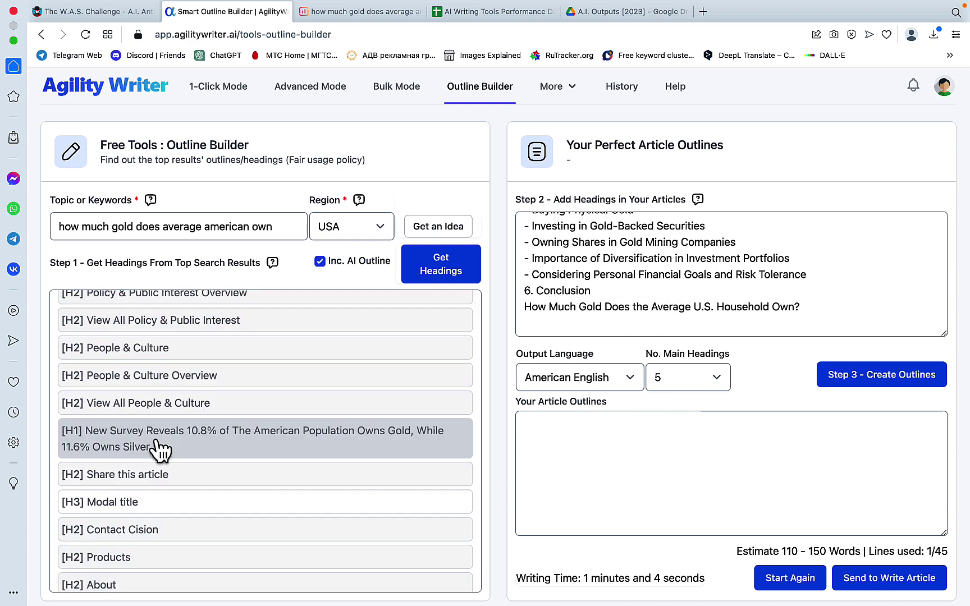
click(125, 446)
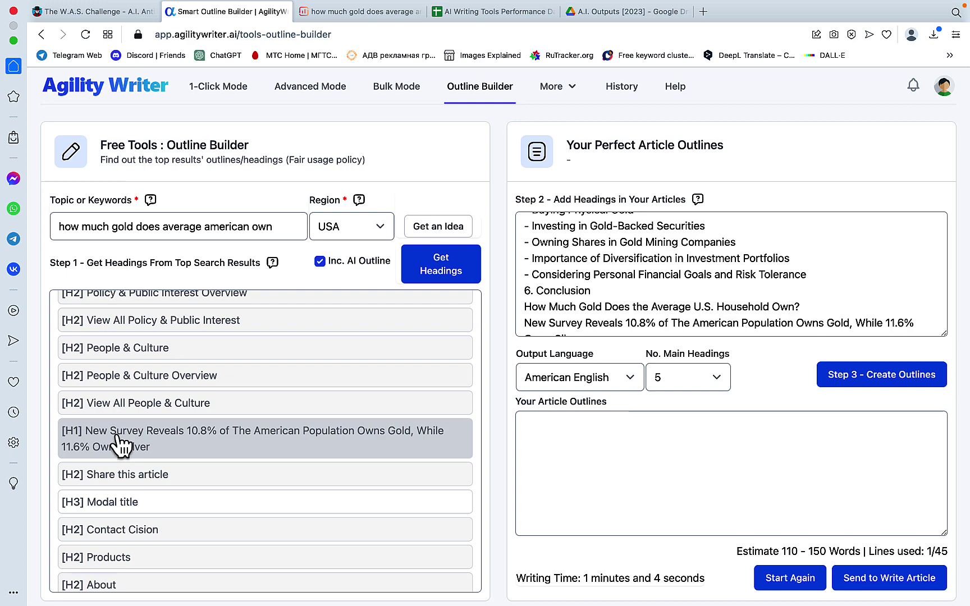
scroll(673, 291, down, 2)
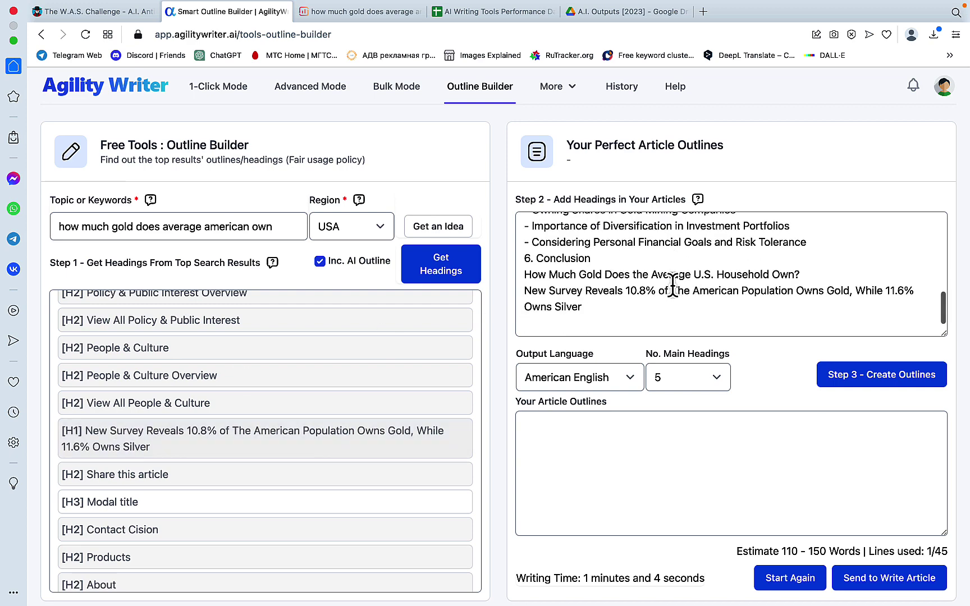
scroll(673, 290, up, 10)
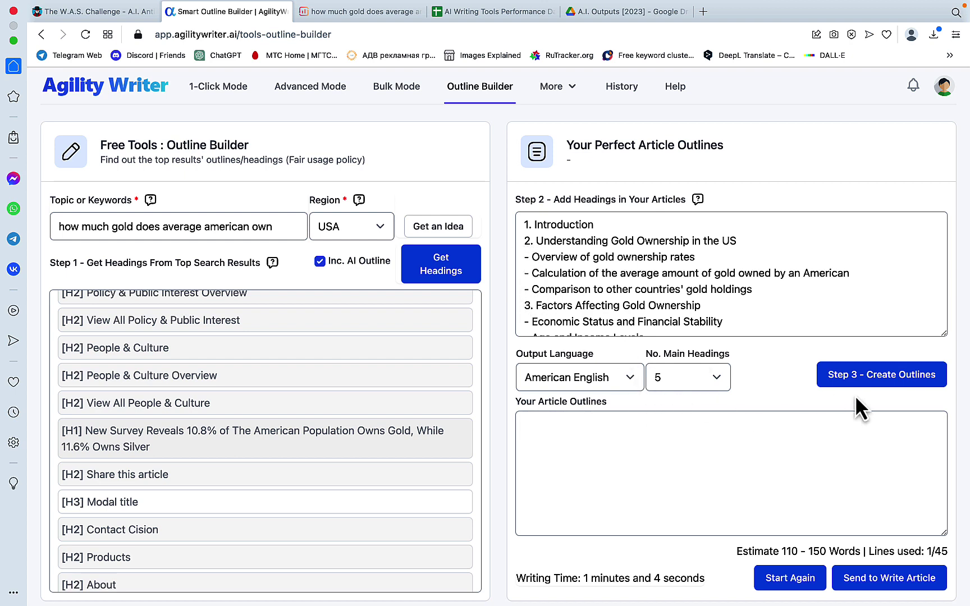
Generate the Introduction-to-Conclusion article outline, estimated at 2530–3450 words, and review it.
click(902, 382)
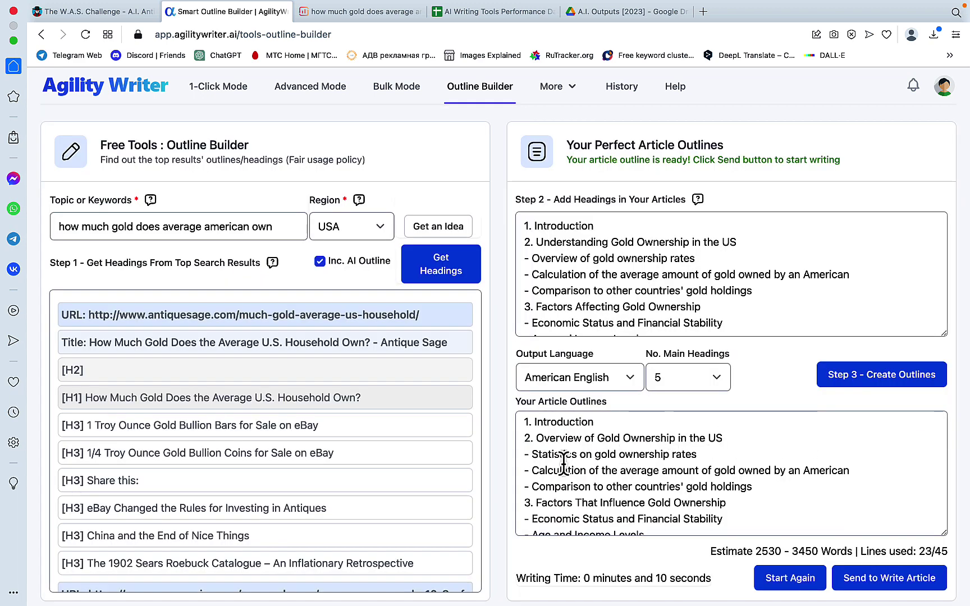
scroll(689, 466, down, 5)
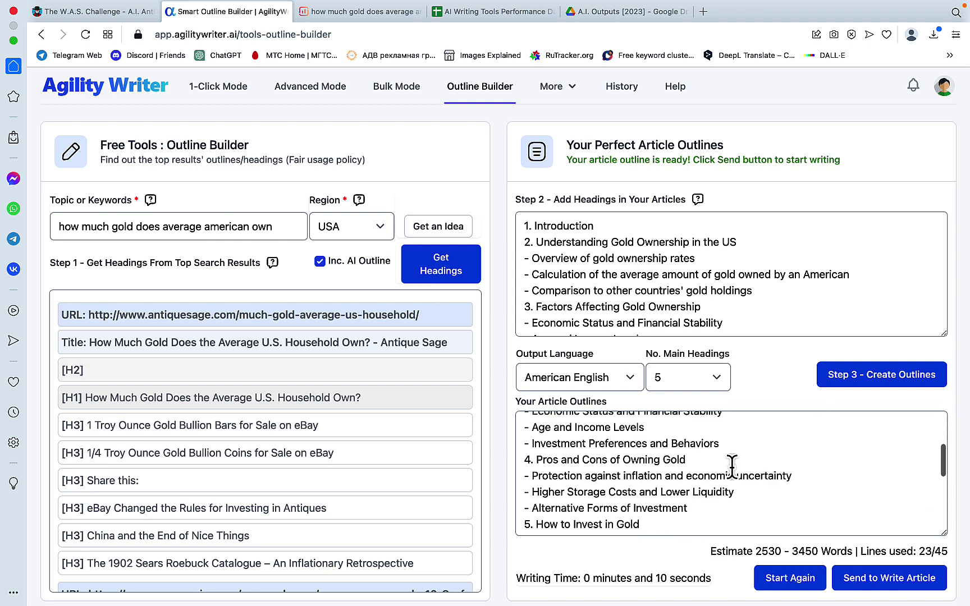
scroll(732, 466, down, 5)
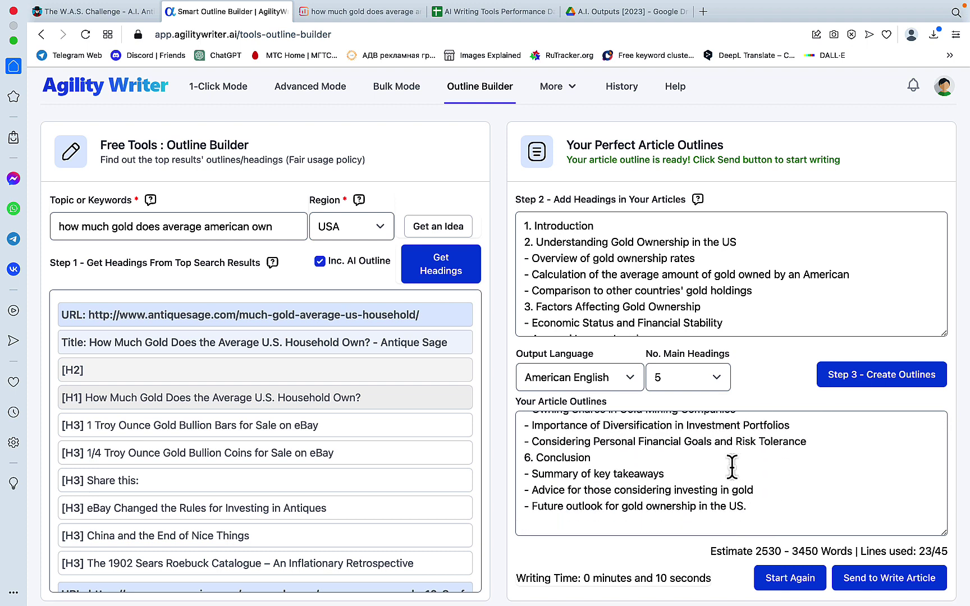
scroll(732, 467, up, 10)
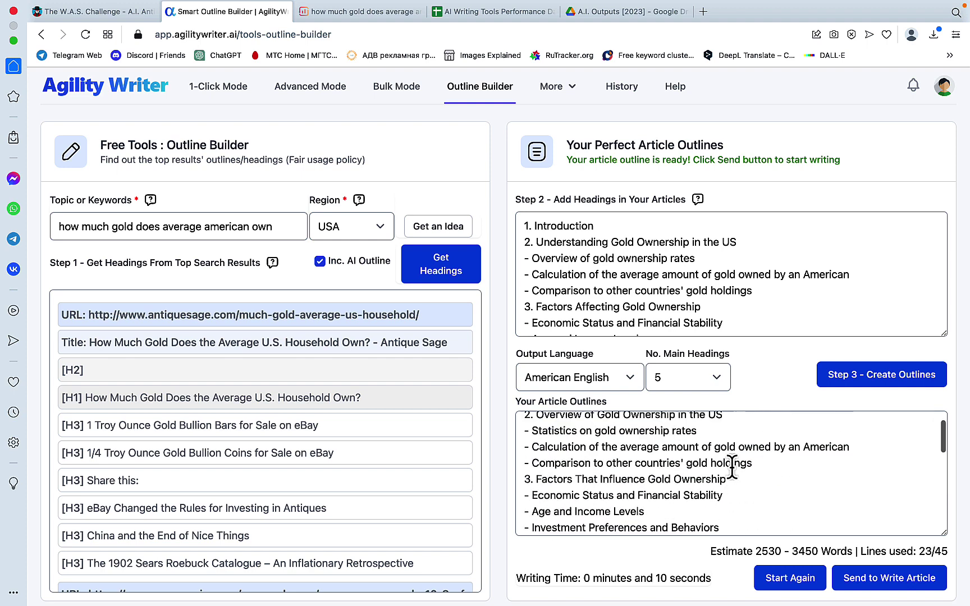
scroll(733, 468, up, 1)
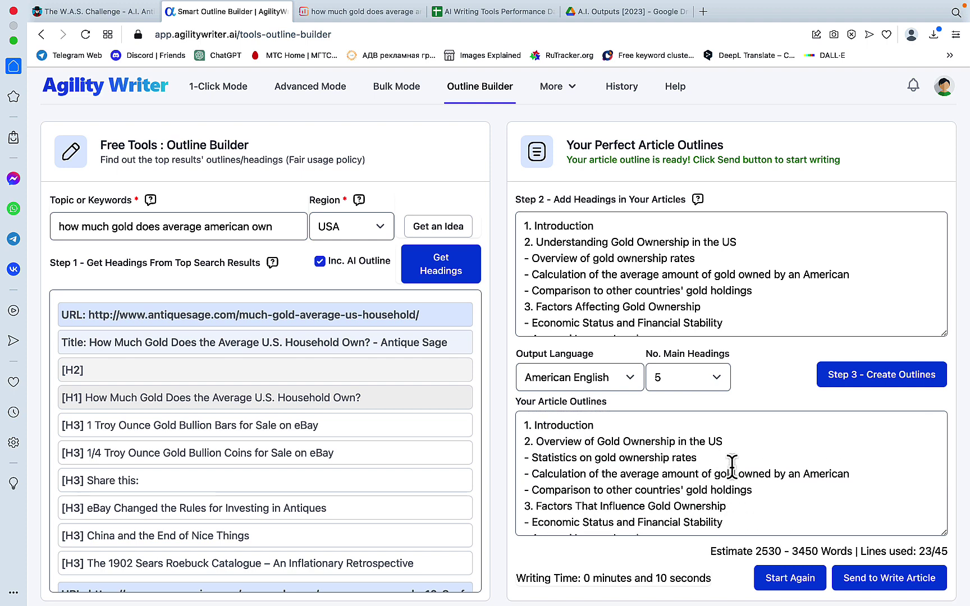
drag(531, 475, 845, 478)
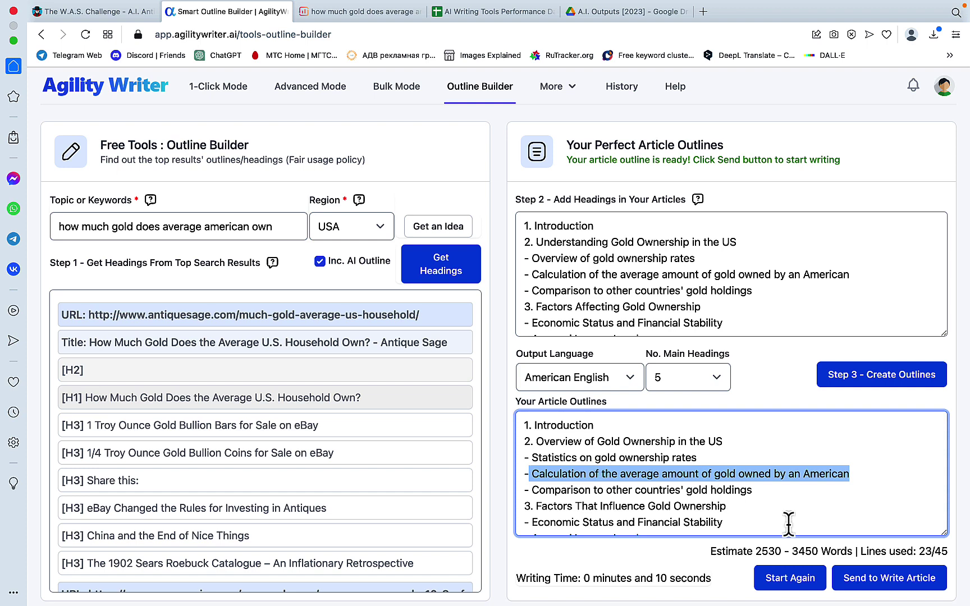
Send the outline to the Advanced Mode article form and bring up the Surfer content editor.
click(879, 590)
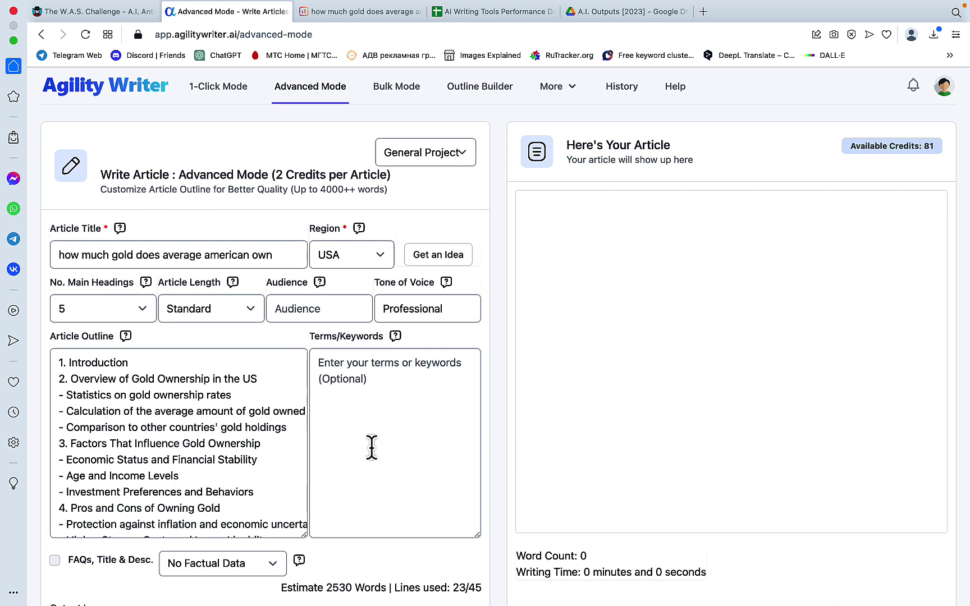
click(371, 13)
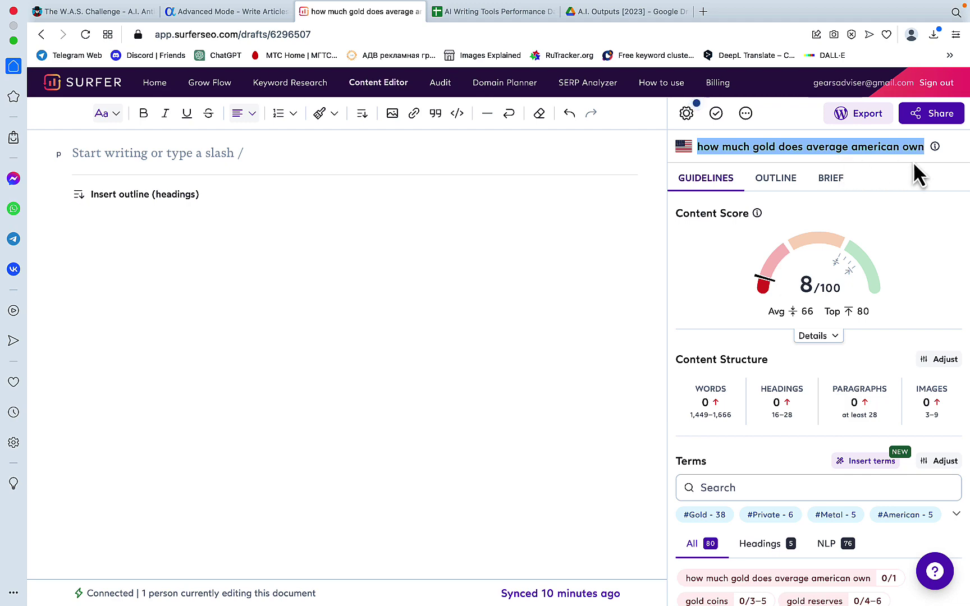
Select Surfer's 80 recommended terms with their usage counts for copying.
scroll(803, 256, down, 5)
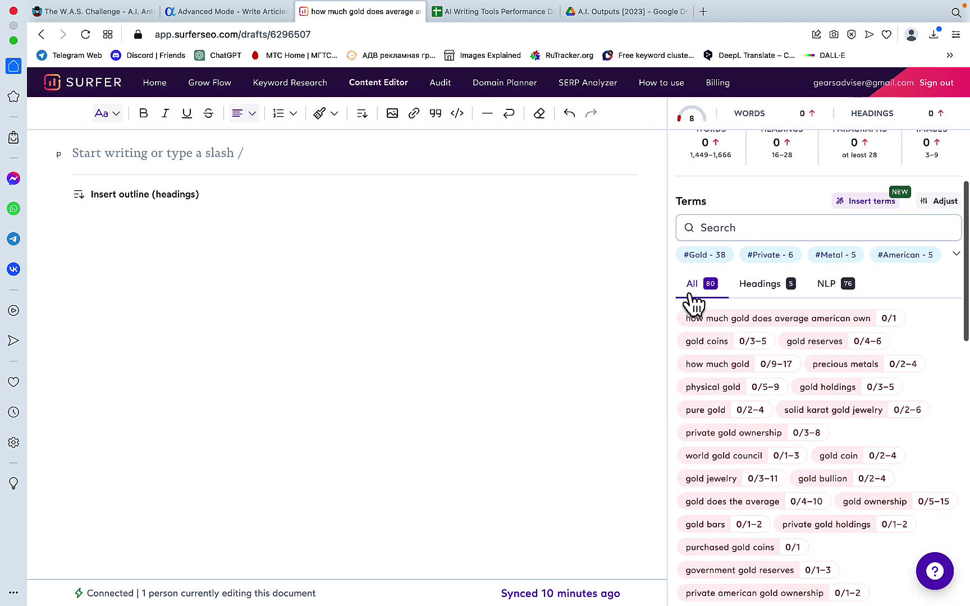
drag(675, 313, 912, 551)
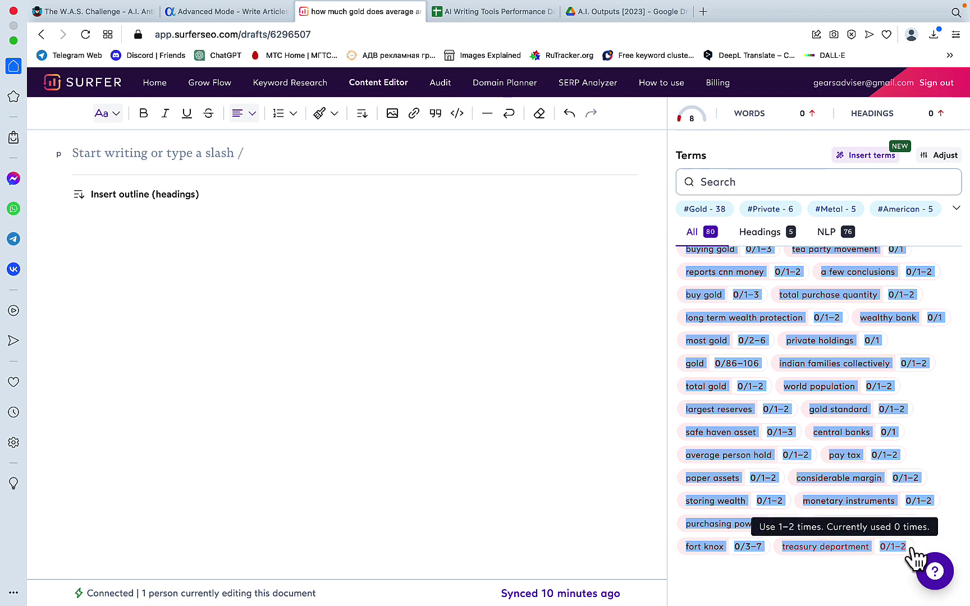
Paste the copied Surfer terms into the article form's Terms/Keywords field.
click(225, 11)
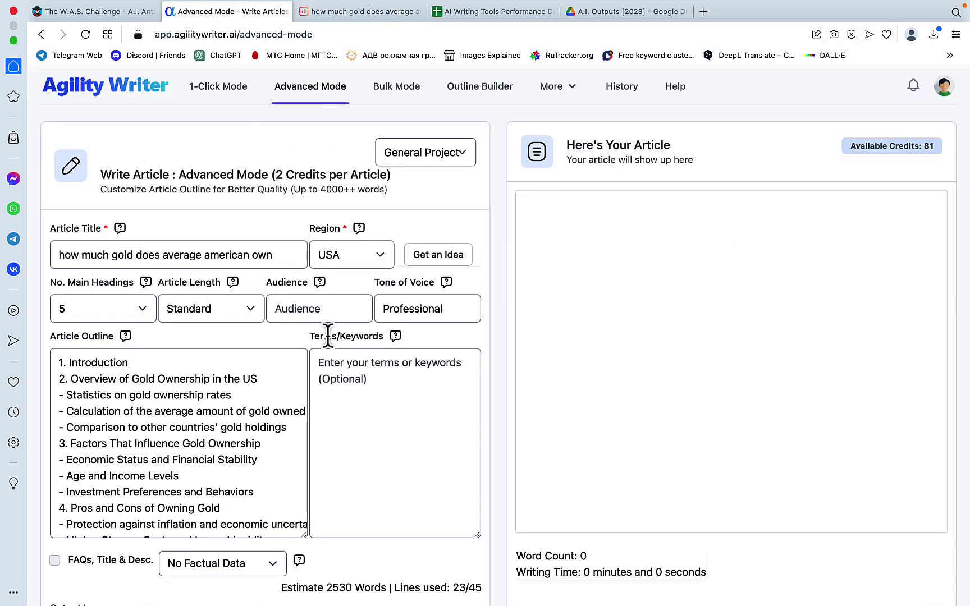
click(326, 368)
key(super+v)
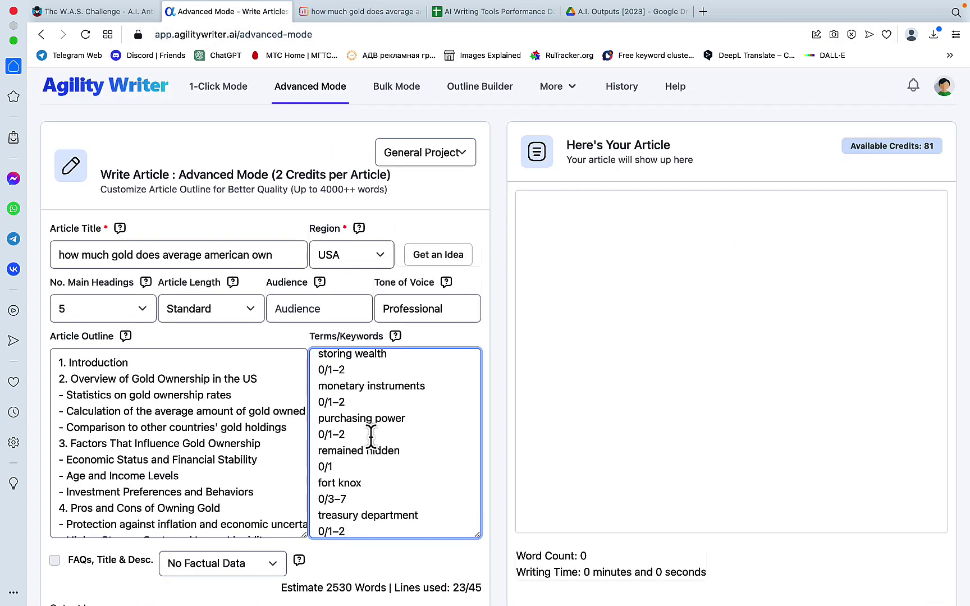
scroll(371, 437, down, 1)
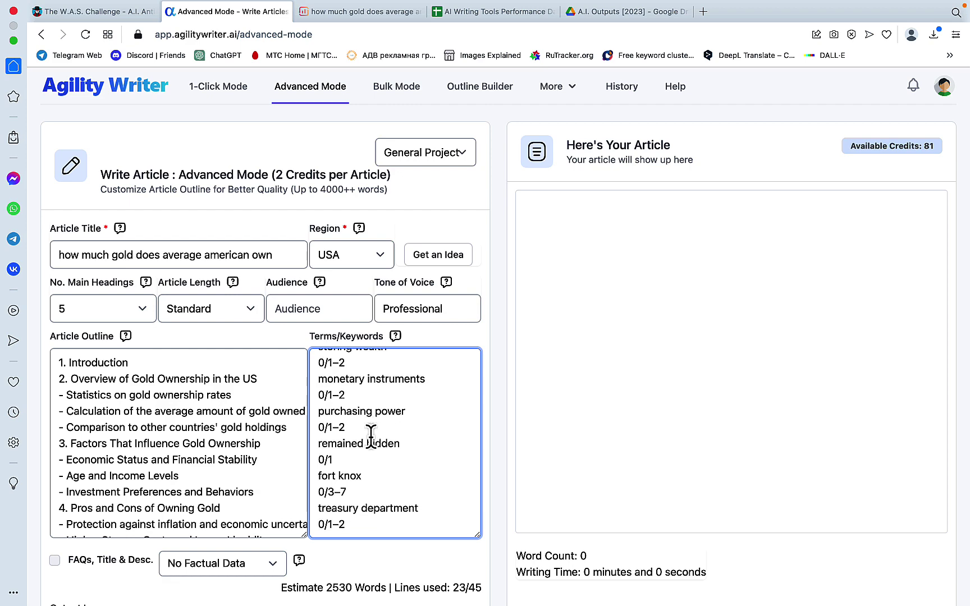
scroll(372, 437, down, 1)
Set the target audience to 'Novice investors'.
click(353, 279)
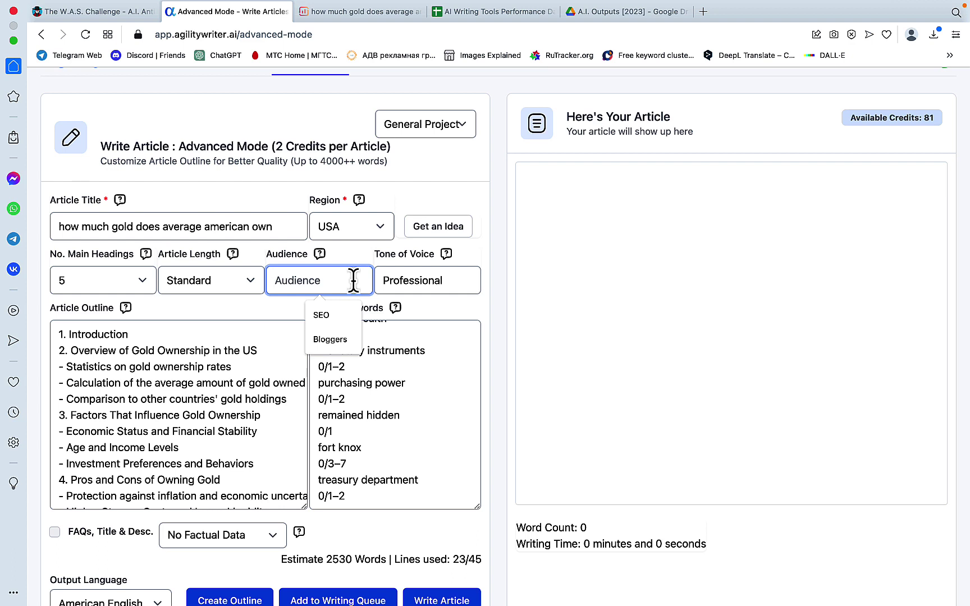
text(Novice investors)
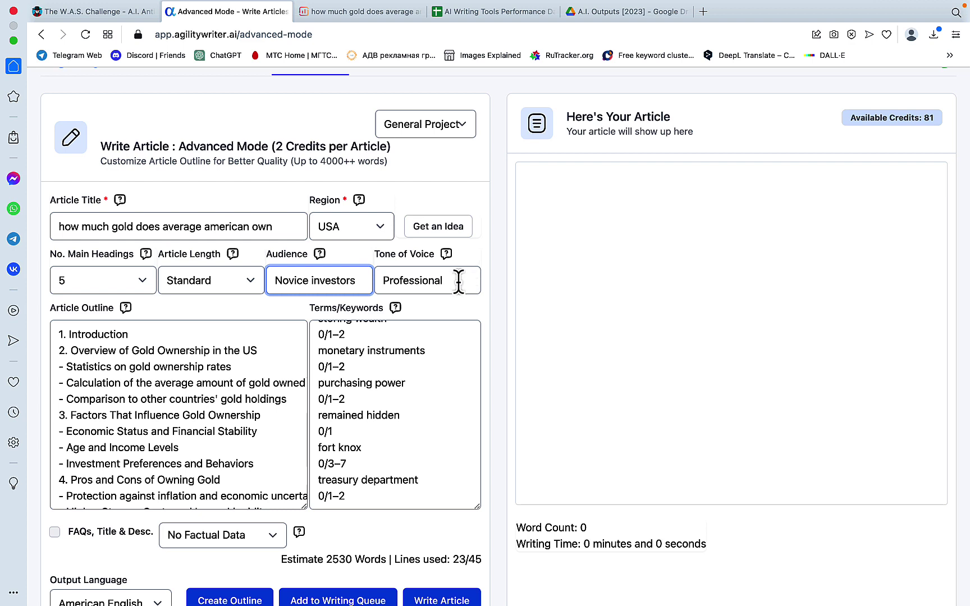
click(458, 280)
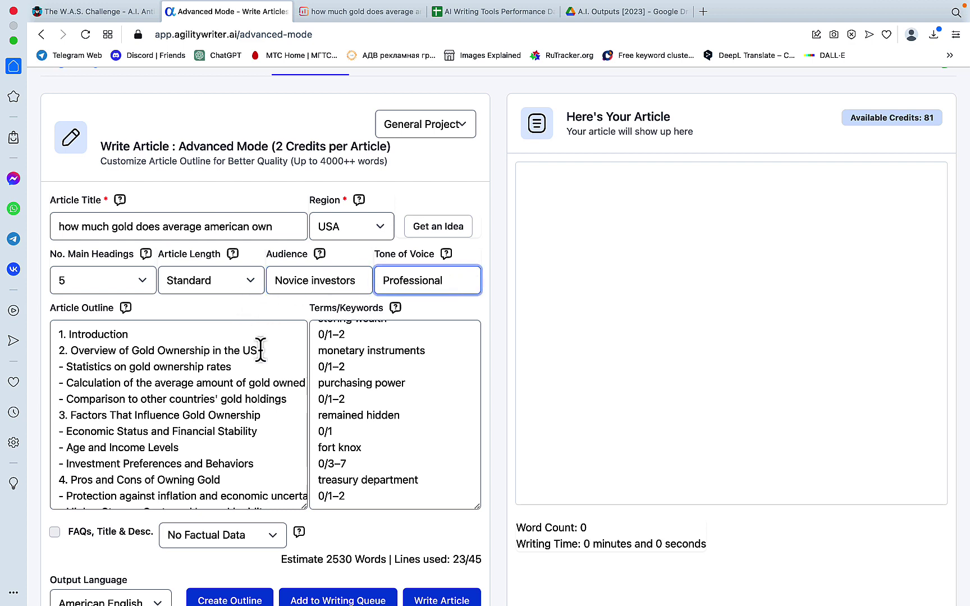
Choose Standard Factual Data as the article's factual data setting.
scroll(260, 354, down, 2)
click(273, 537)
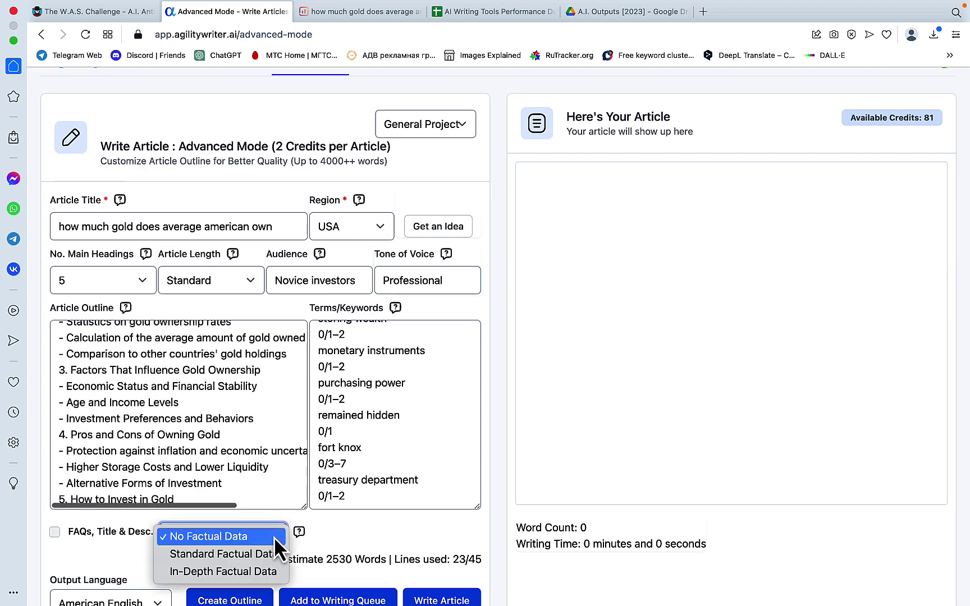
click(216, 556)
scroll(382, 533, down, 2)
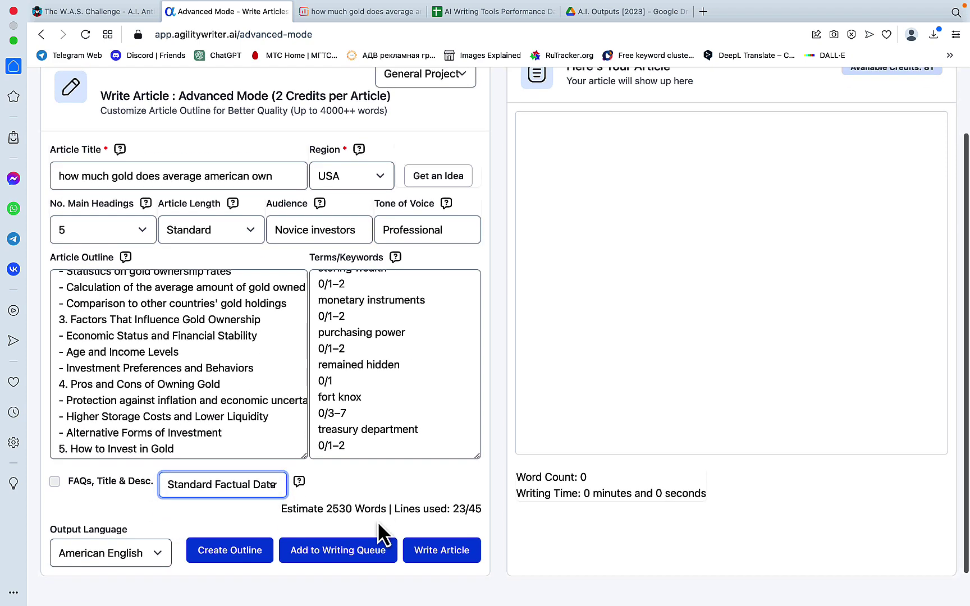
click(197, 520)
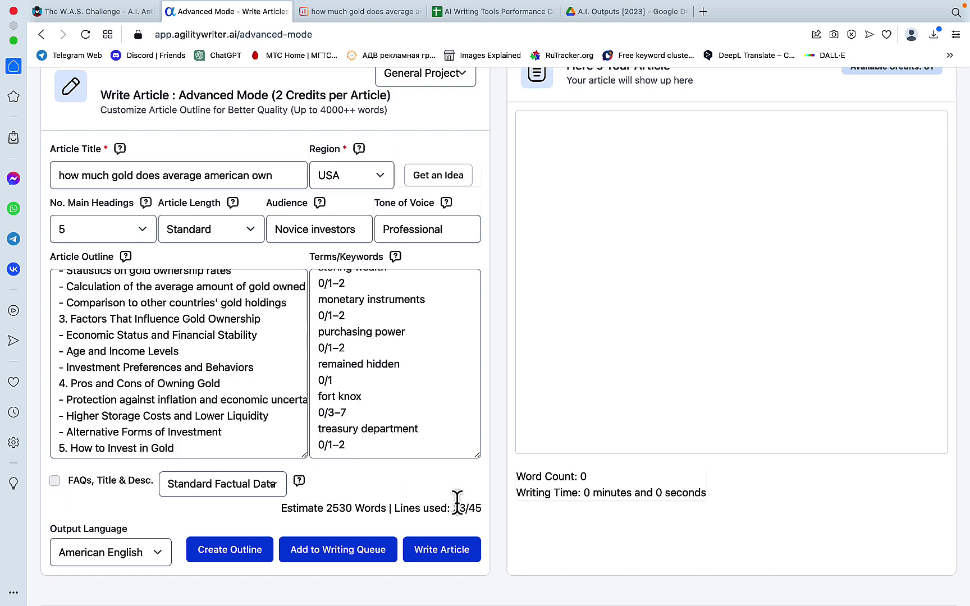
scroll(460, 502, up, 2)
scroll(458, 504, down, 2)
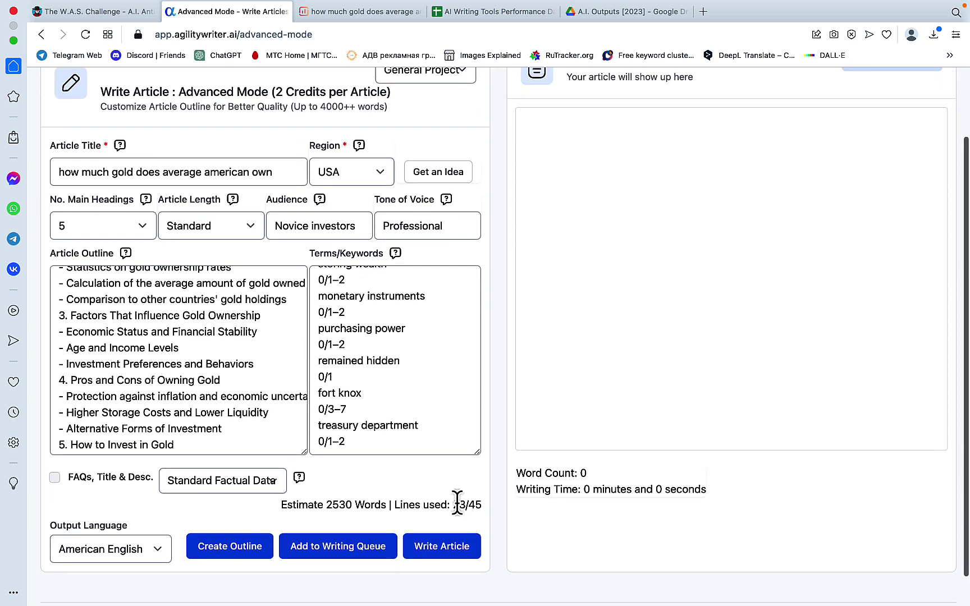
Write the 2762-word gold-ownership article, copy all of it, and return to the Surfer draft.
click(440, 555)
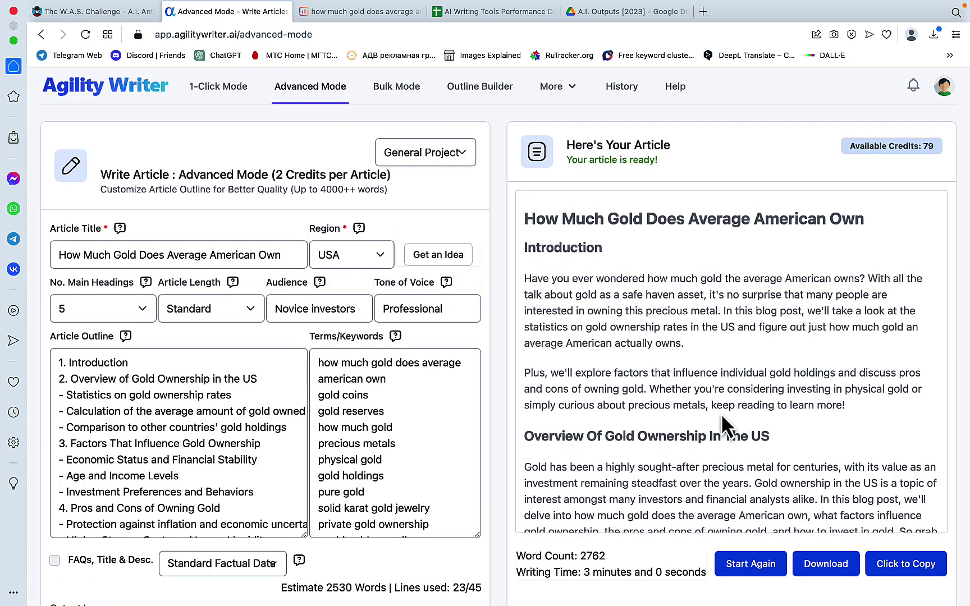
scroll(721, 413, down, 1)
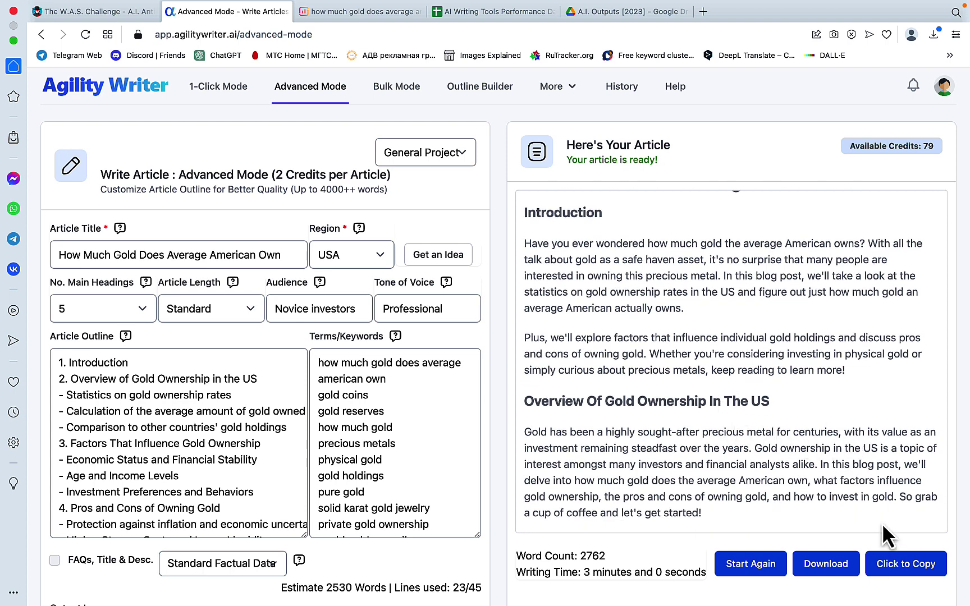
click(903, 566)
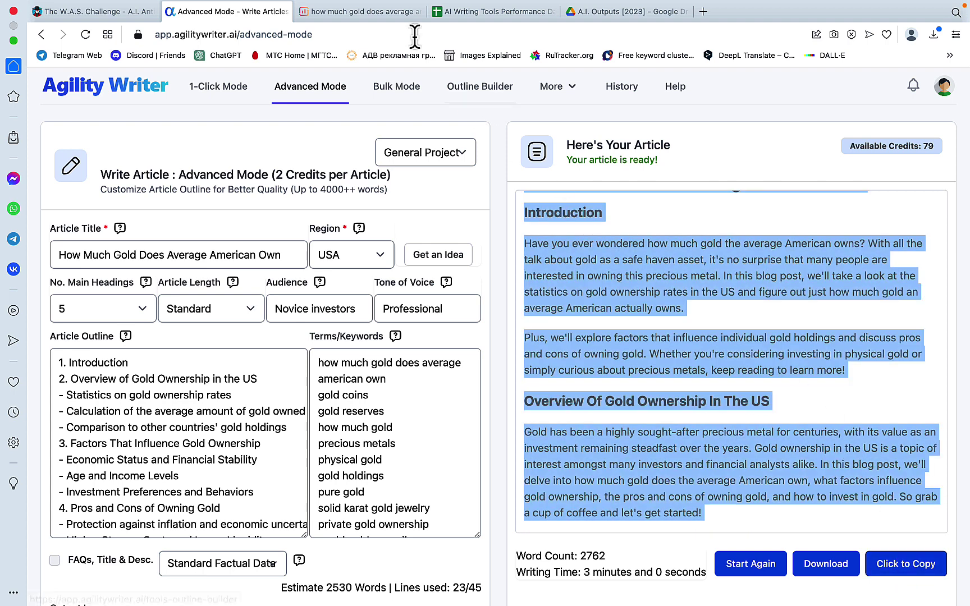
click(402, 12)
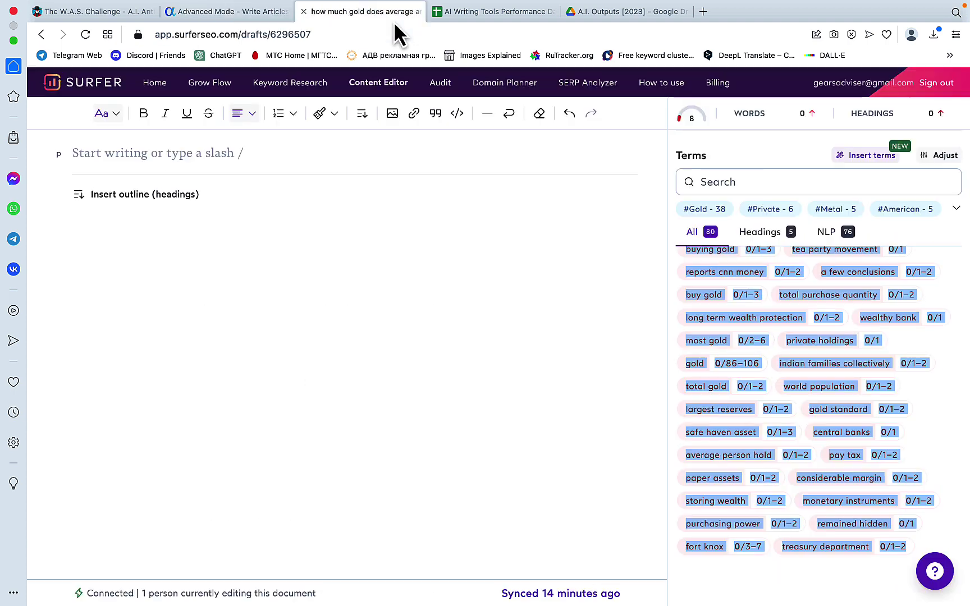
Paste the generated gold-ownership article into the empty Surfer draft.
click(77, 153)
key(ctrl+v)
scroll(147, 296, up, 2)
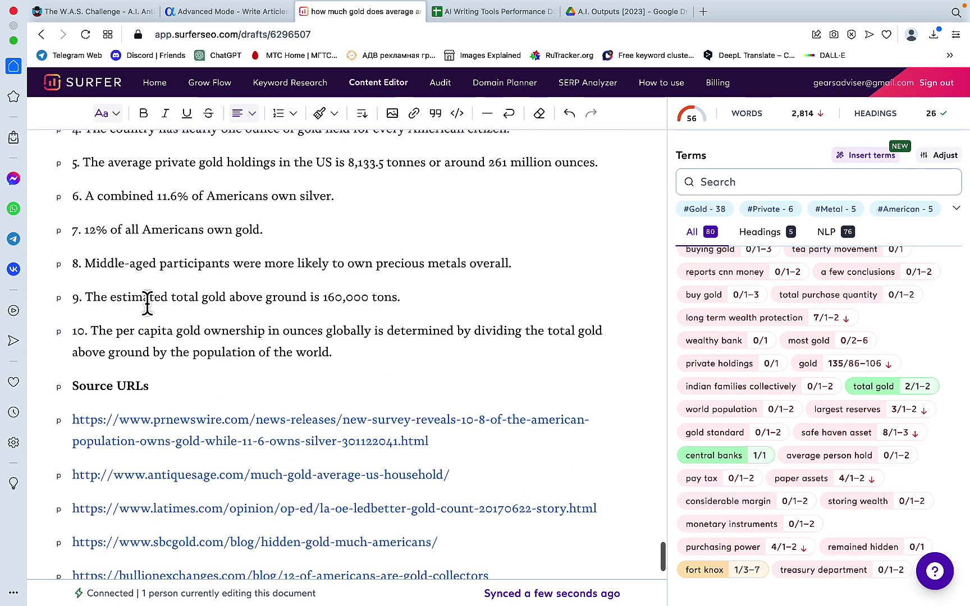
scroll(147, 303, up, 4)
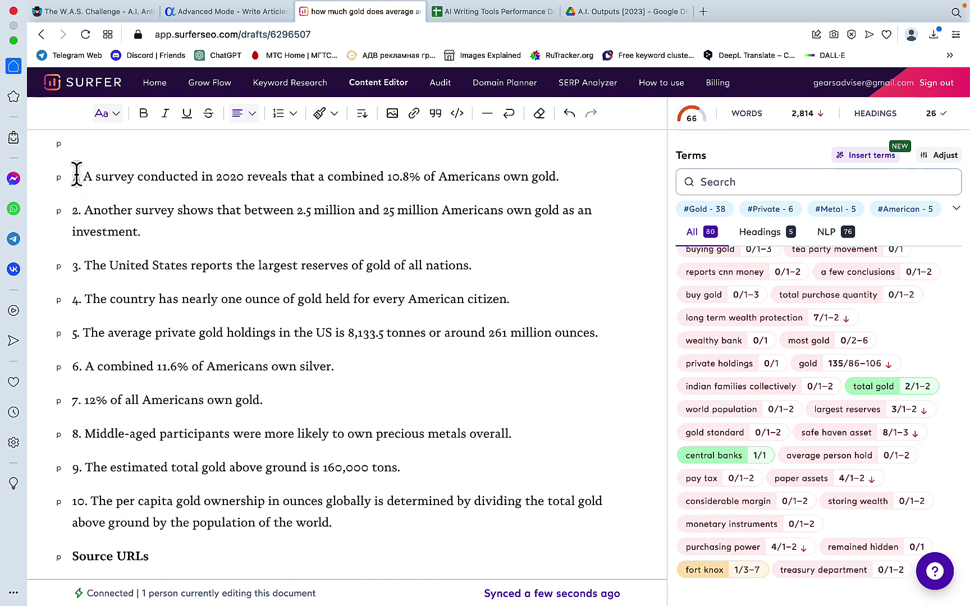
drag(76, 174, 299, 438)
click(299, 438)
drag(344, 333, 396, 335)
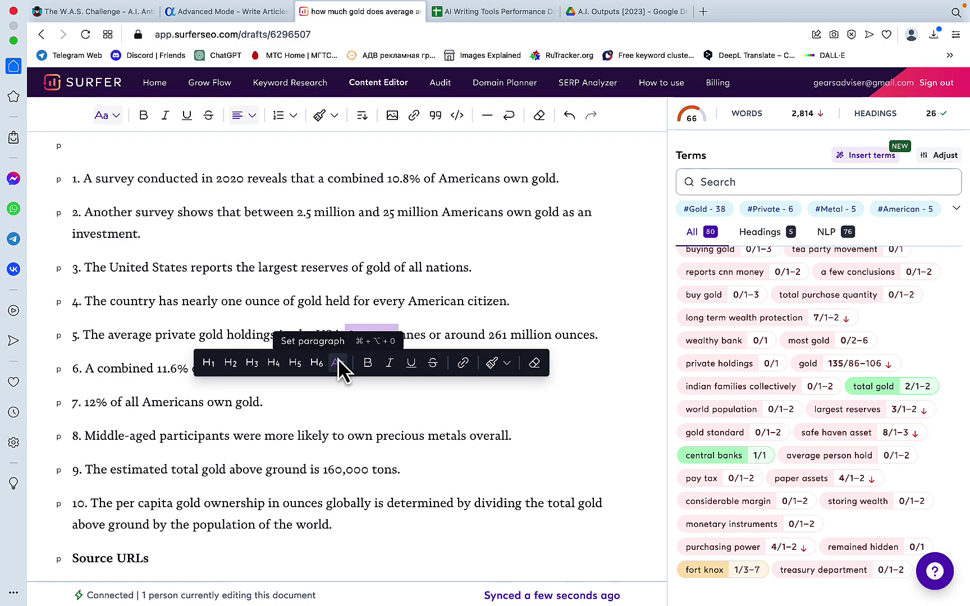
Delete everything from '--- Article End ---' through the source URLs, leaving 2,657 words.
scroll(276, 211, up, 2)
scroll(276, 211, up, 4)
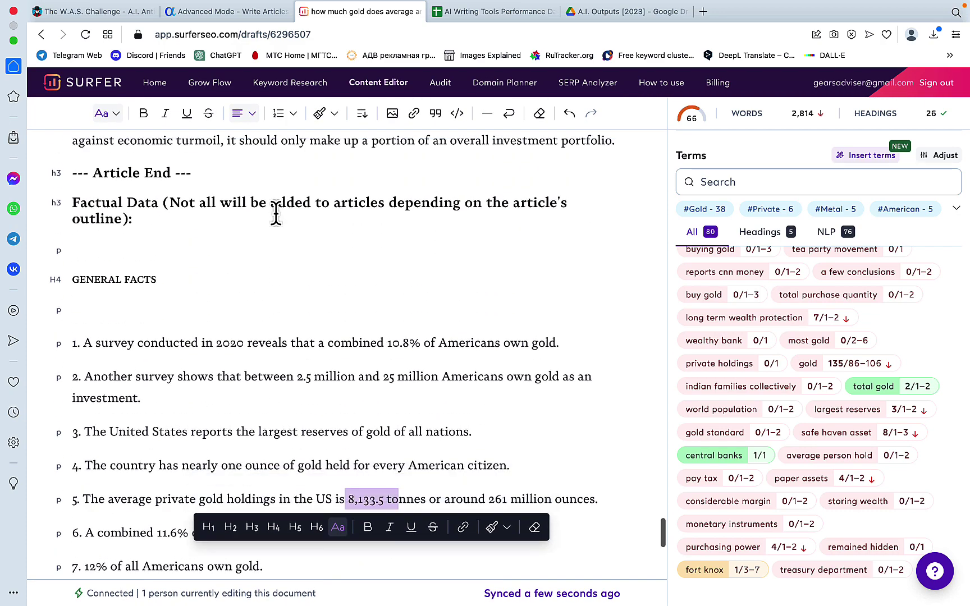
scroll(141, 310, down, 3)
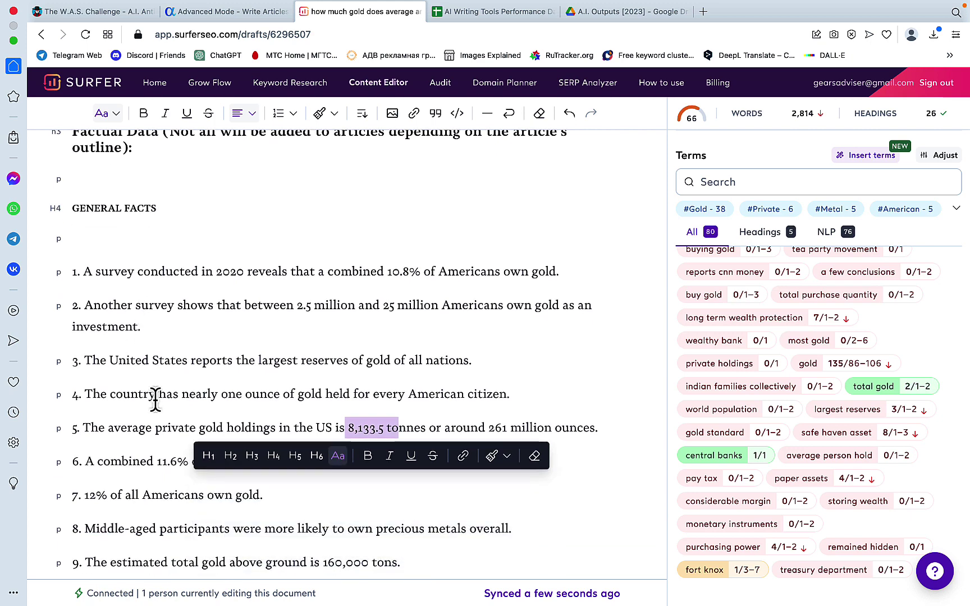
scroll(155, 400, up, 5)
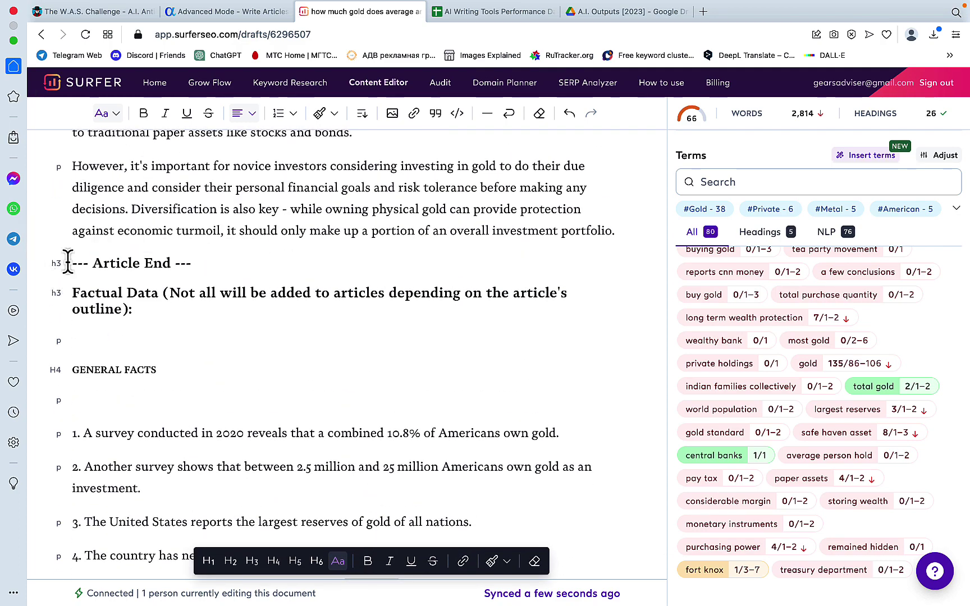
drag(67, 262, 187, 603)
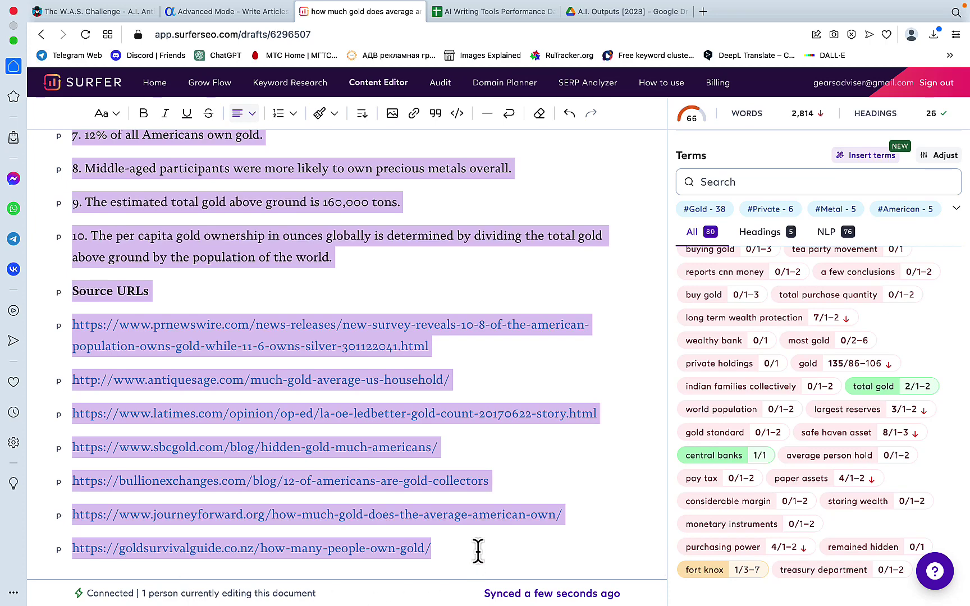
drag(478, 550, 478, 550)
key(BackSpace)
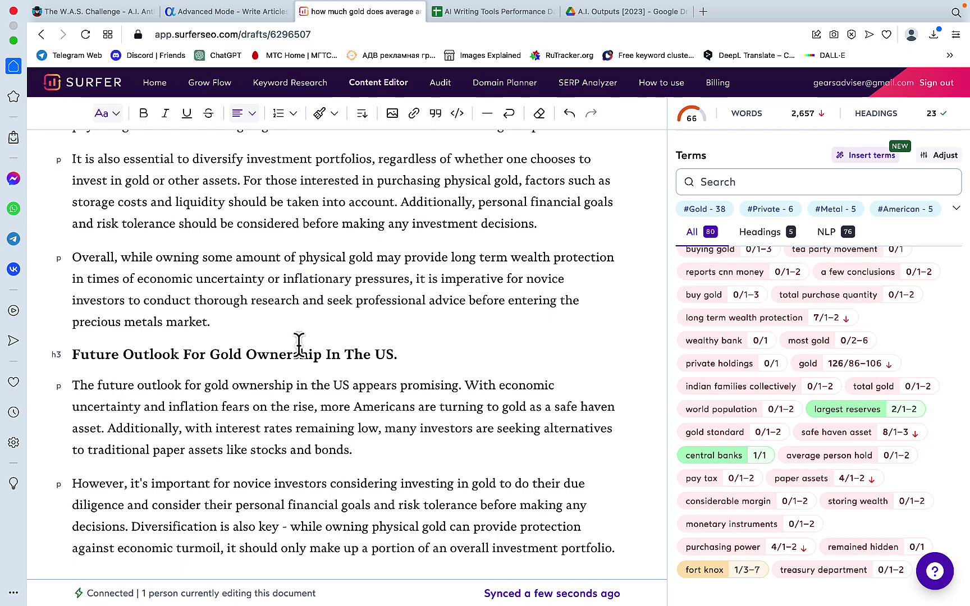
Delete the 'Introduction' H2 heading so the opening paragraph sits directly under the title.
scroll(300, 344, up, 20)
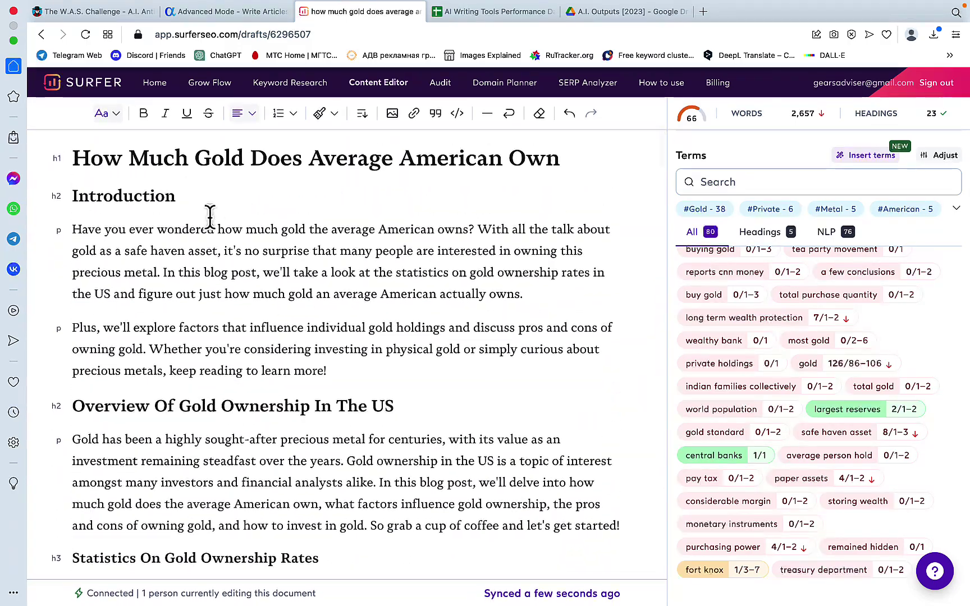
drag(177, 197, 65, 192)
key(BackSpace)
key(BackSpace)
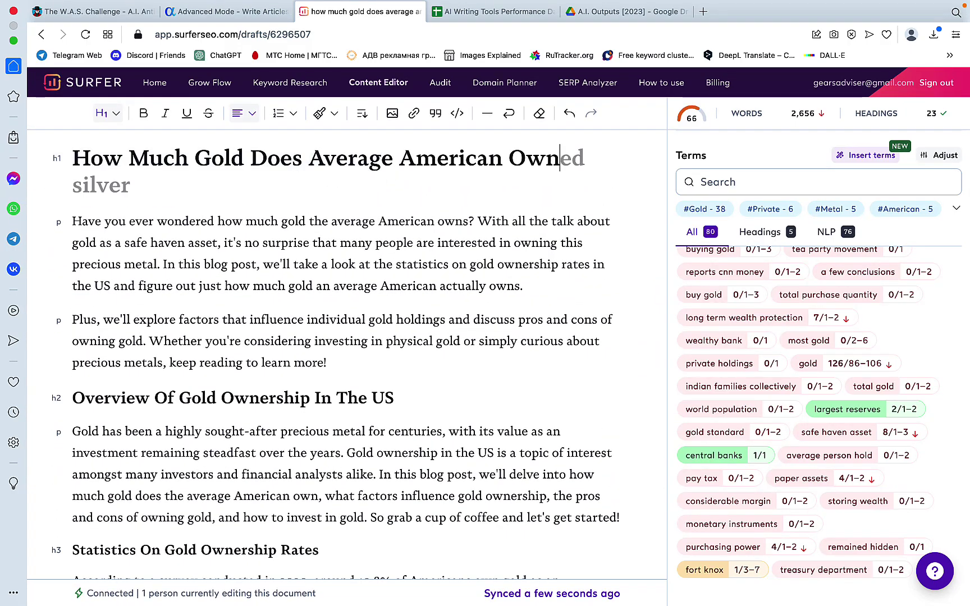
scroll(757, 328, up, 5)
scroll(758, 329, up, 5)
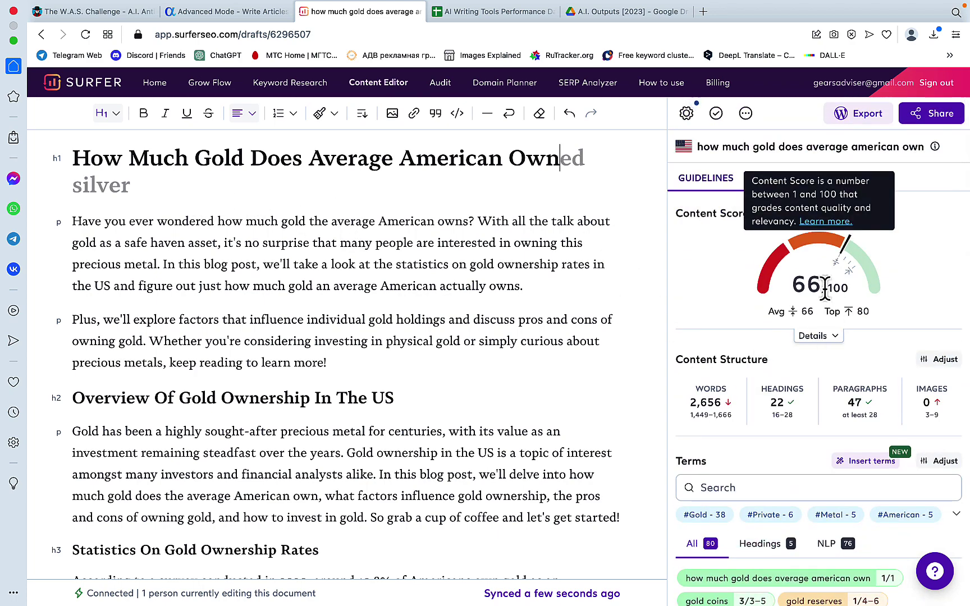
scroll(649, 376, down, 1)
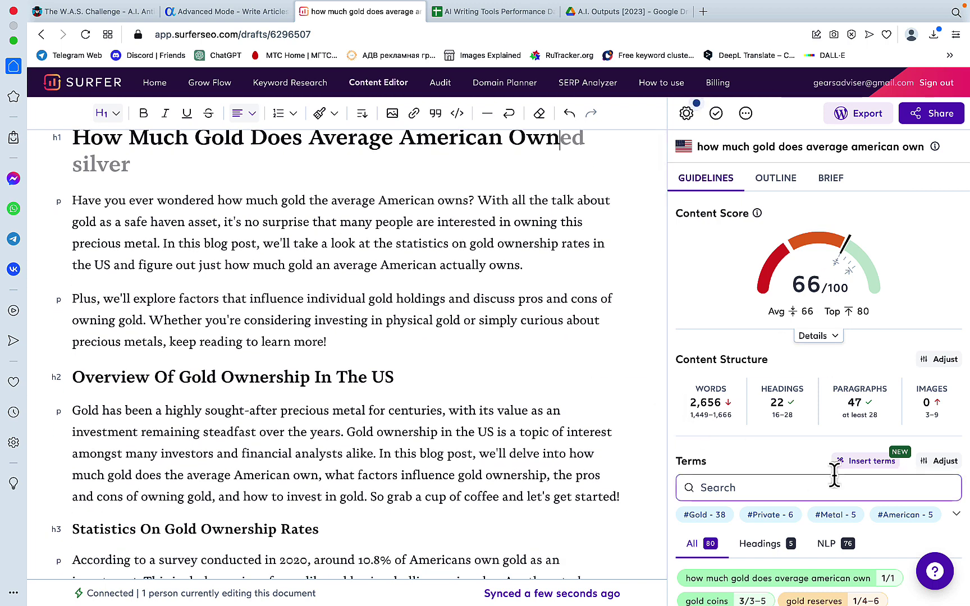
Request Terms Assistant placements and accept household gold ownership, gold coin, private gold ownership, and others.
click(878, 463)
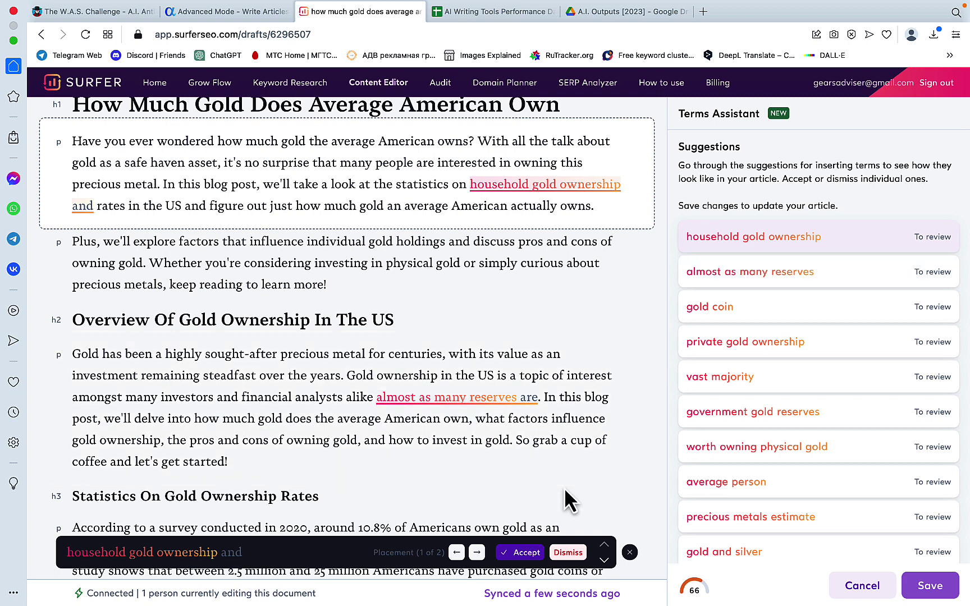
click(520, 553)
click(521, 553)
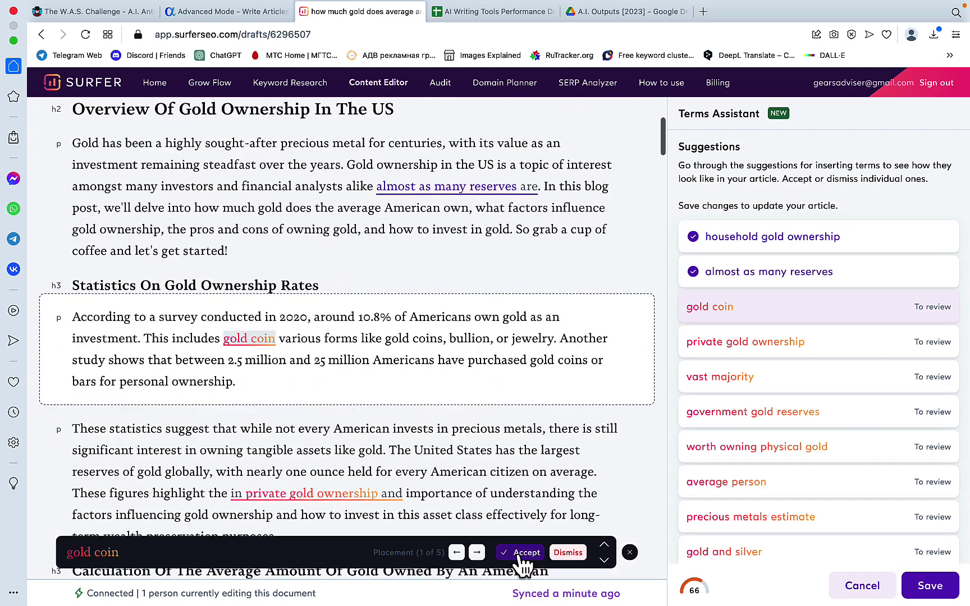
click(521, 553)
click(520, 554)
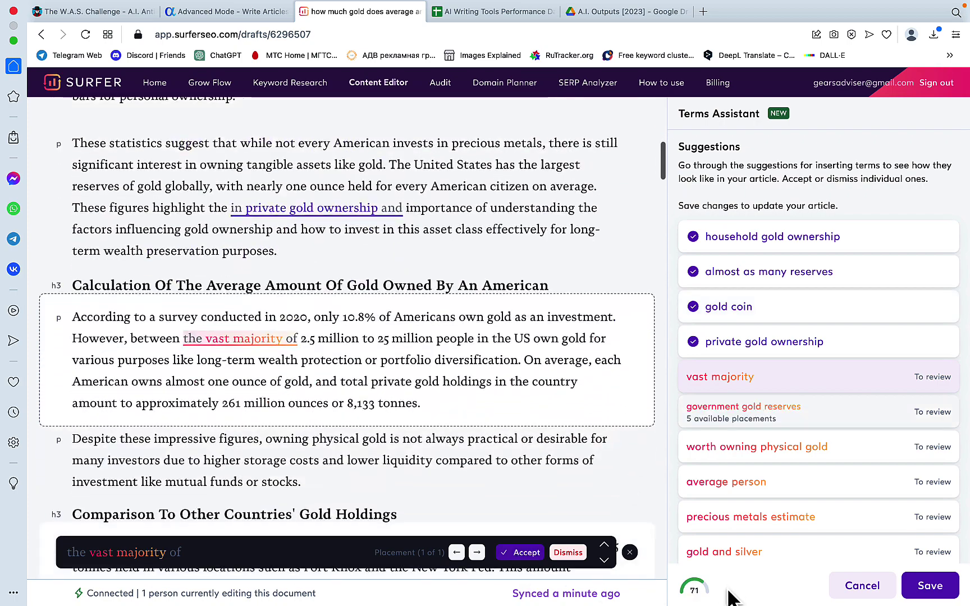
click(523, 553)
click(521, 555)
Accept the remaining placements, including gold bars and gold bullion, and save the insertions.
click(521, 554)
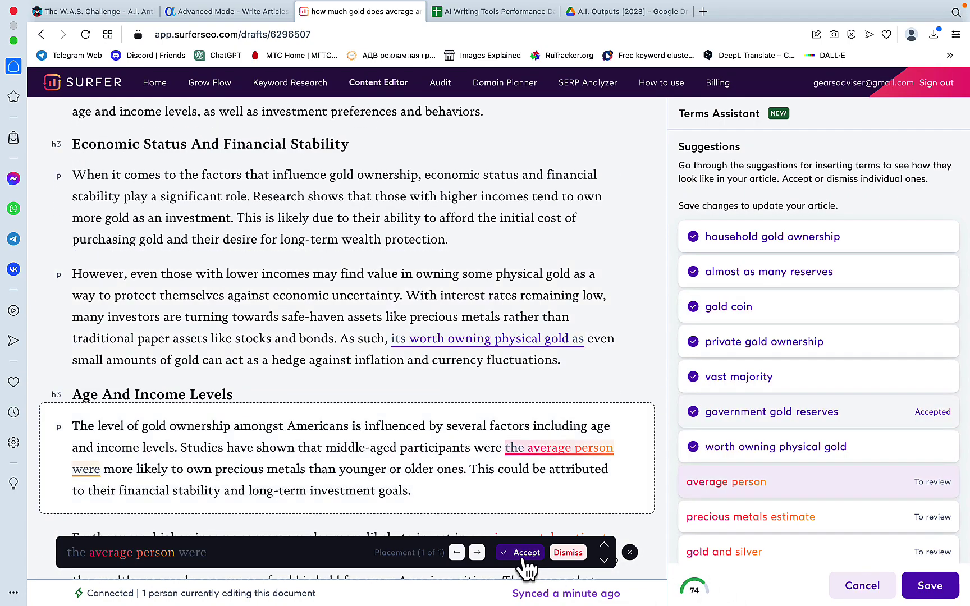
click(521, 555)
click(521, 555)
click(522, 555)
click(521, 555)
click(522, 555)
click(522, 554)
click(522, 555)
click(523, 555)
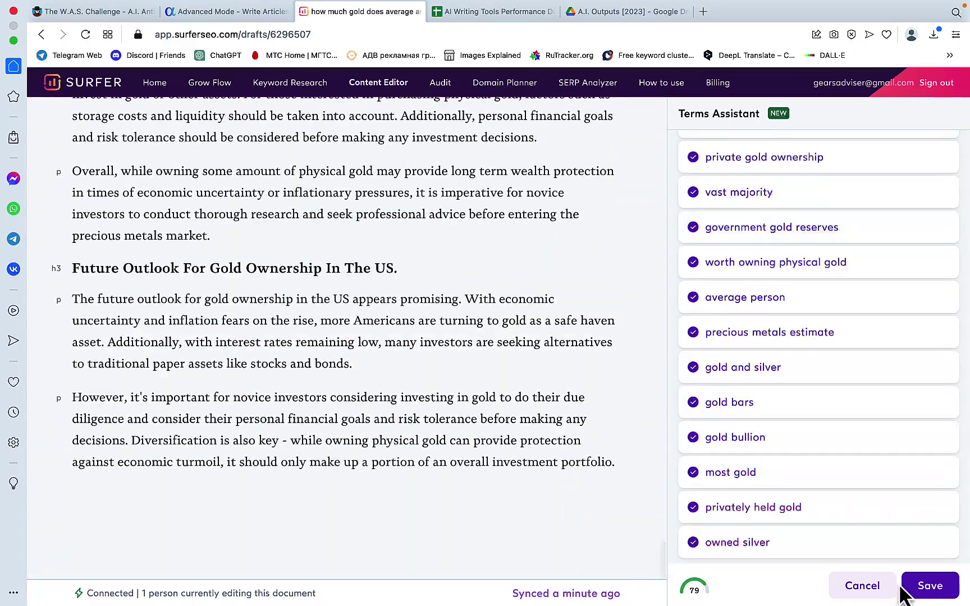
click(928, 596)
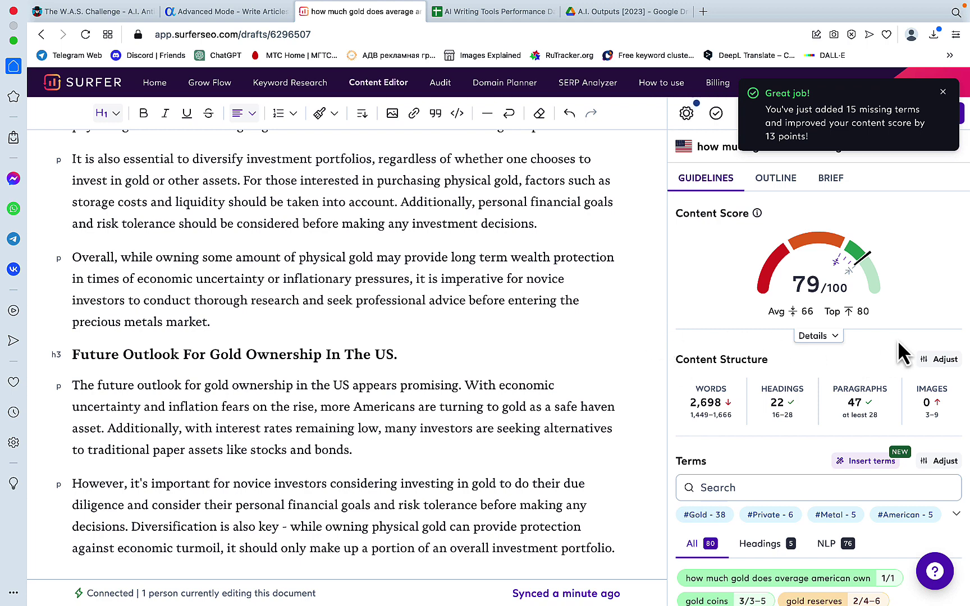
Hide optimized and partially optimized terms to list the 34 unused ones, and run another term insertion.
scroll(873, 323, down, 2)
scroll(874, 326, up, 2)
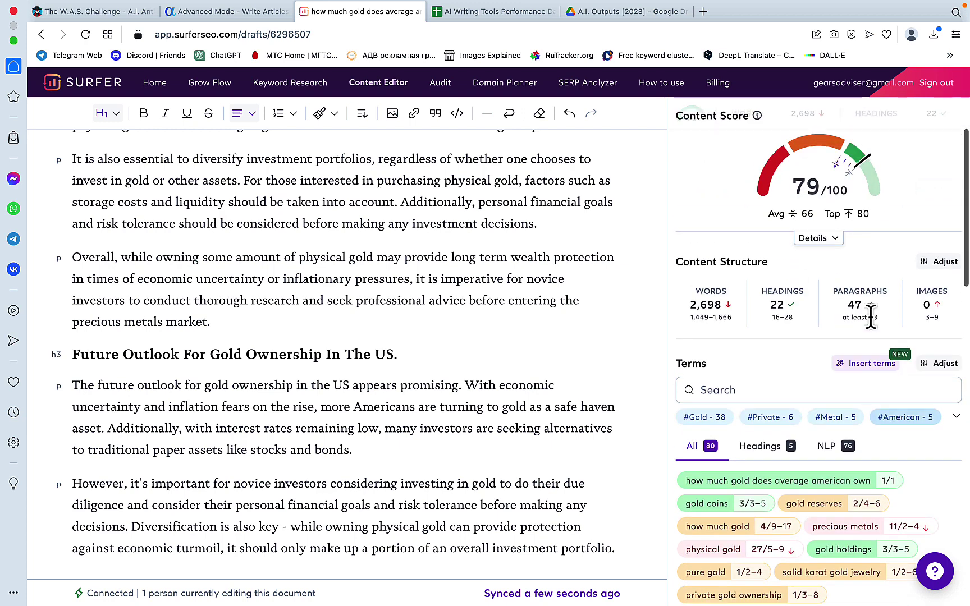
click(941, 363)
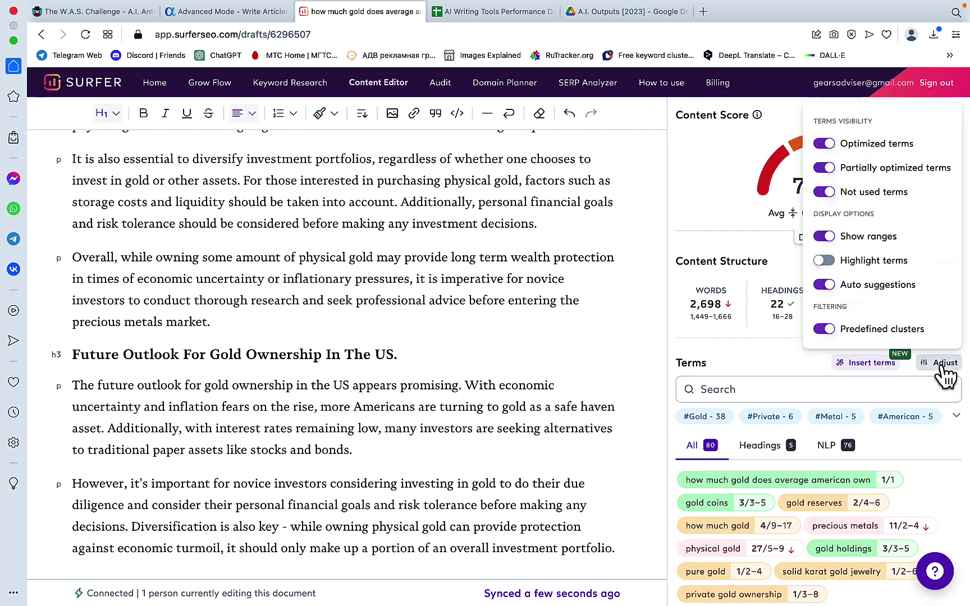
click(824, 143)
click(823, 167)
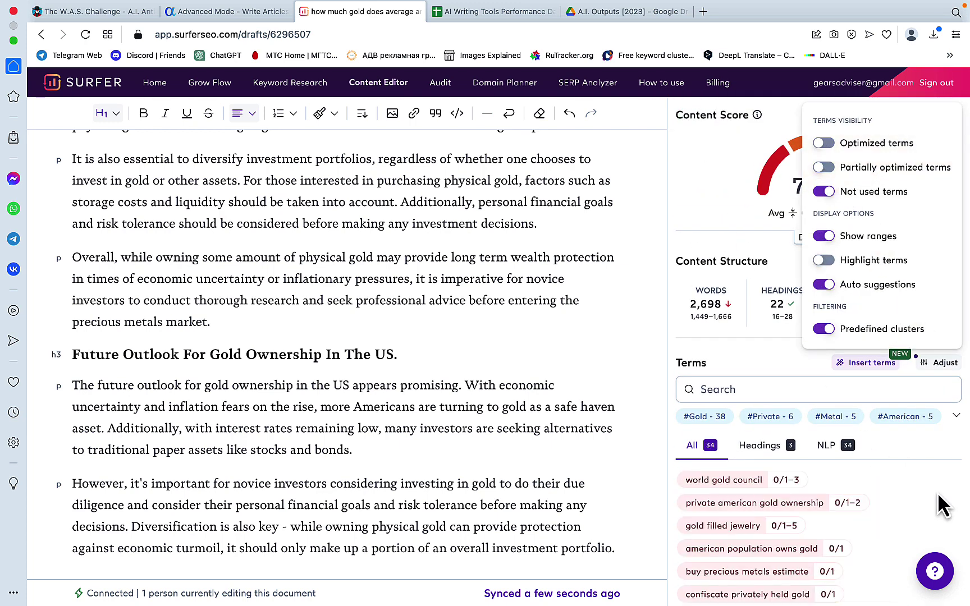
scroll(747, 531, down, 1)
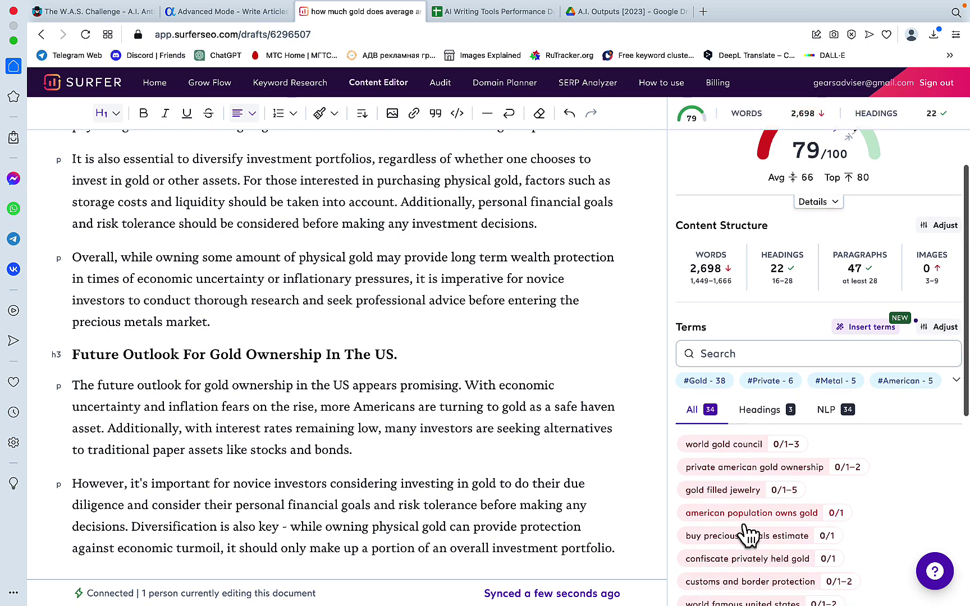
click(868, 329)
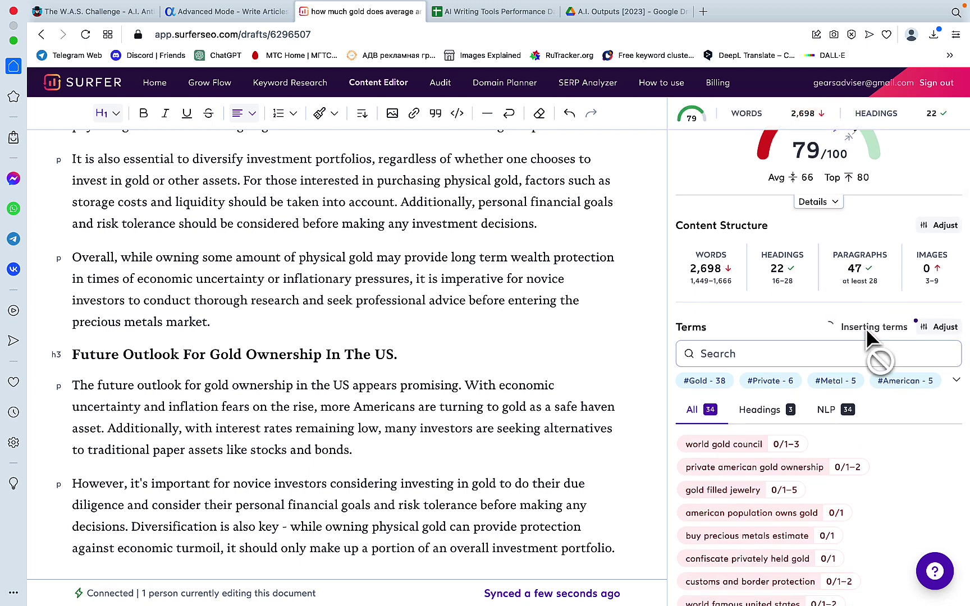